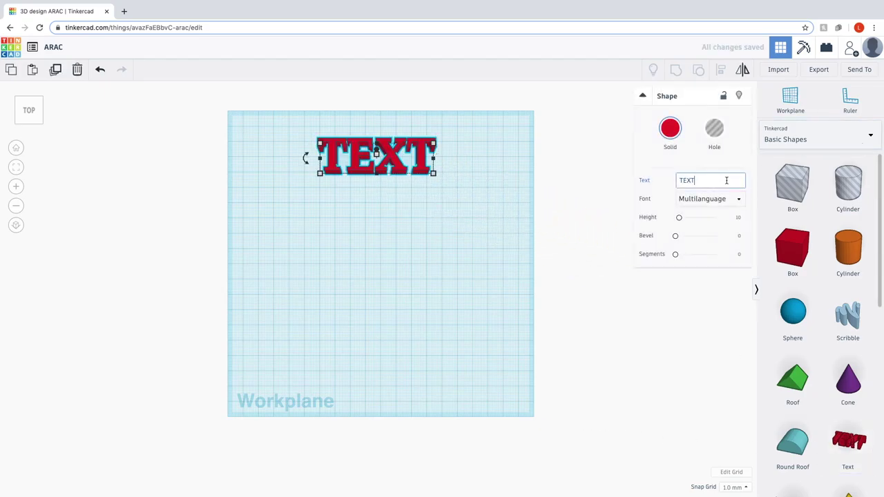
# Label the first text AndersonRanch and add a light grey 'arts center' line just beneath it
pyautogui.press('BackSpace')
pyautogui.press('BackSpace')
pyautogui.press('BackSpace')
pyautogui.press('BackSpace')
pyautogui.write('Anders')
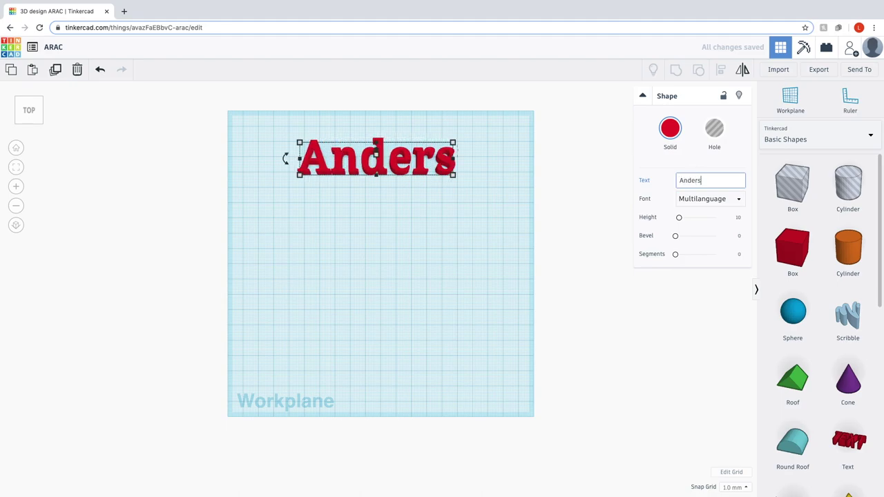
pyautogui.write('onRanch')
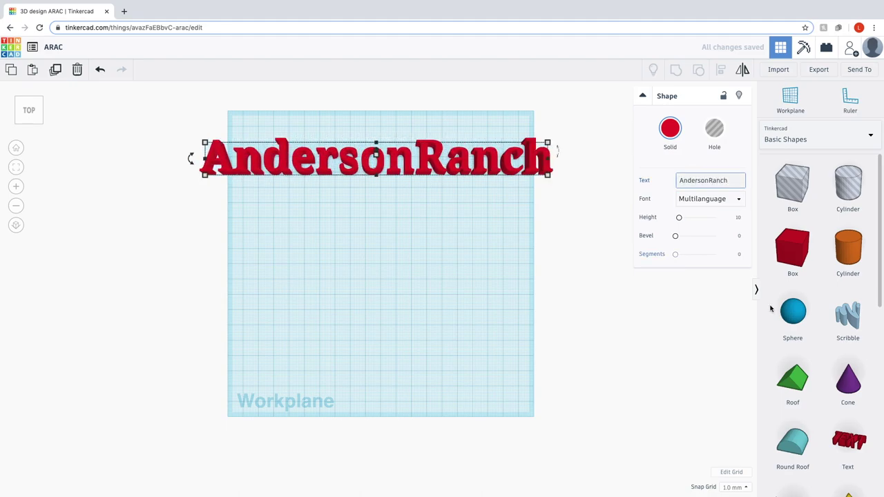
pyautogui.moveTo(862, 440); pyautogui.dragTo(373, 220)
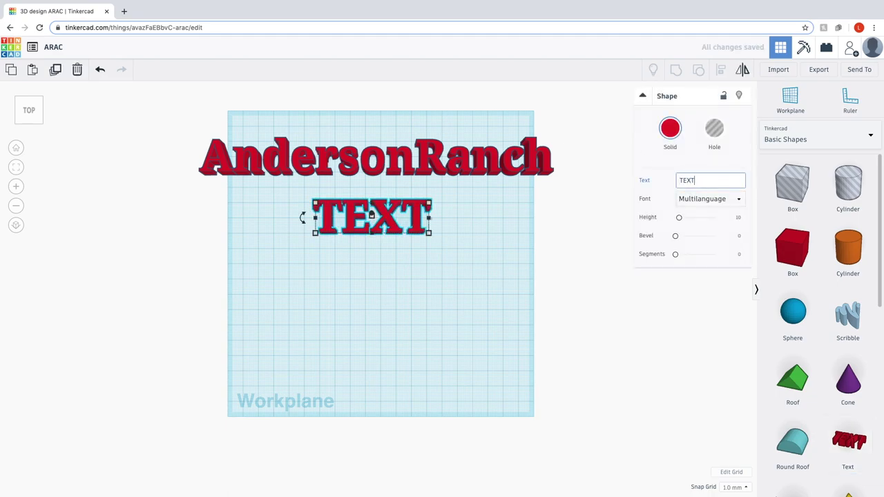
pyautogui.press('BackSpace')
pyautogui.press('BackSpace')
pyautogui.press('BackSpace')
pyautogui.write('arts center')
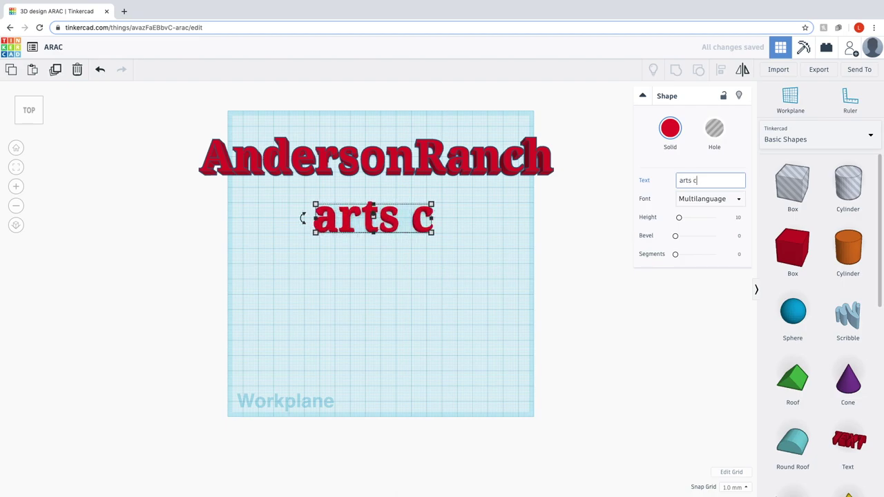
pyautogui.click(671, 129)
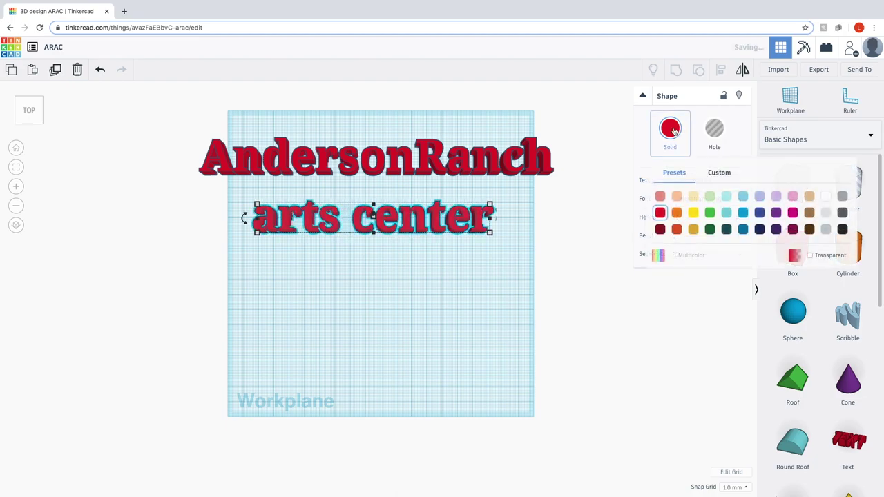
pyautogui.click(826, 230)
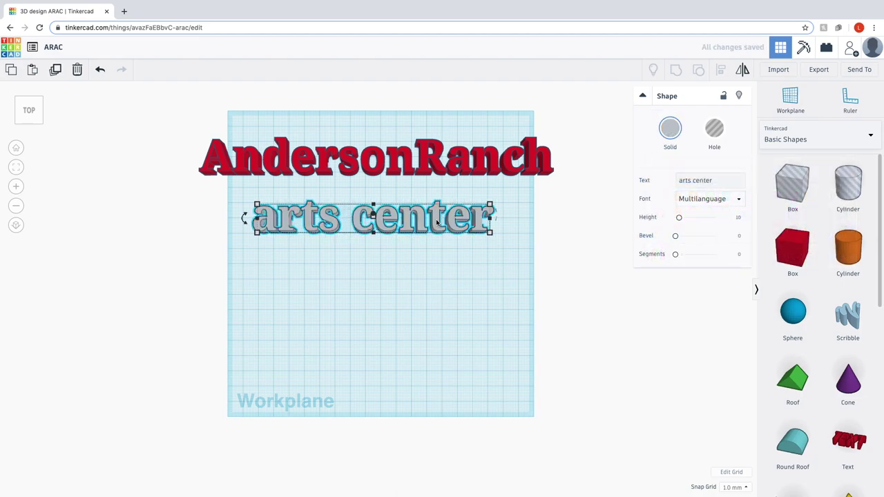
pyautogui.moveTo(437, 221); pyautogui.dragTo(437, 211)
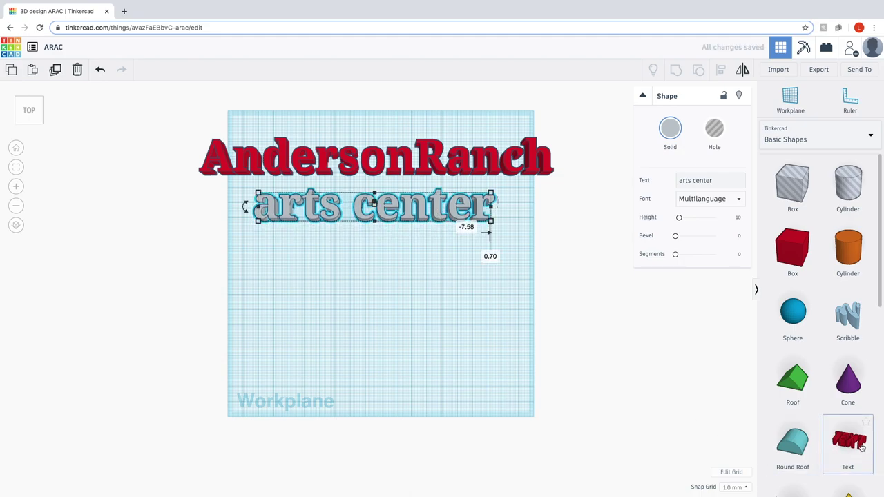
# Add a dark teal 'Digital Fabrication' line below, shrunk to about 185 by 20
pyautogui.moveTo(857, 445); pyautogui.dragTo(381, 299)
pyautogui.click(709, 179)
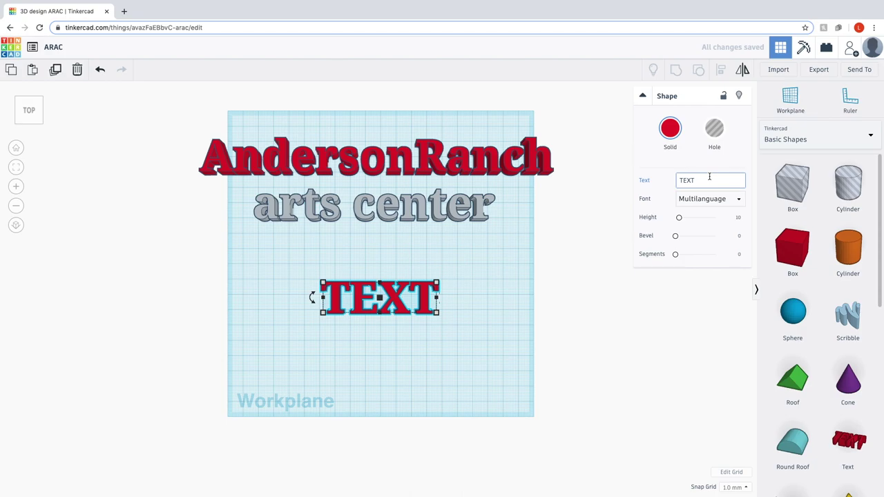
pyautogui.press('BackSpace')
pyautogui.press('BackSpace')
pyautogui.press('BackSpace')
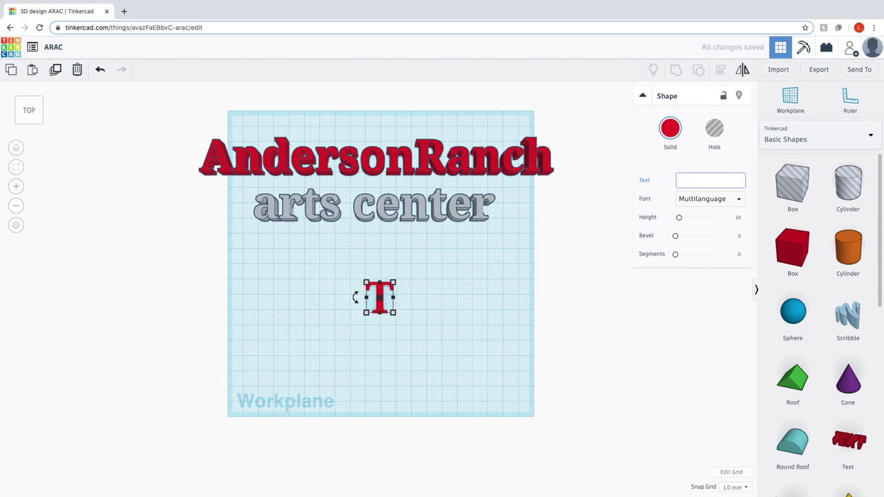
pyautogui.write('Digital Fa')
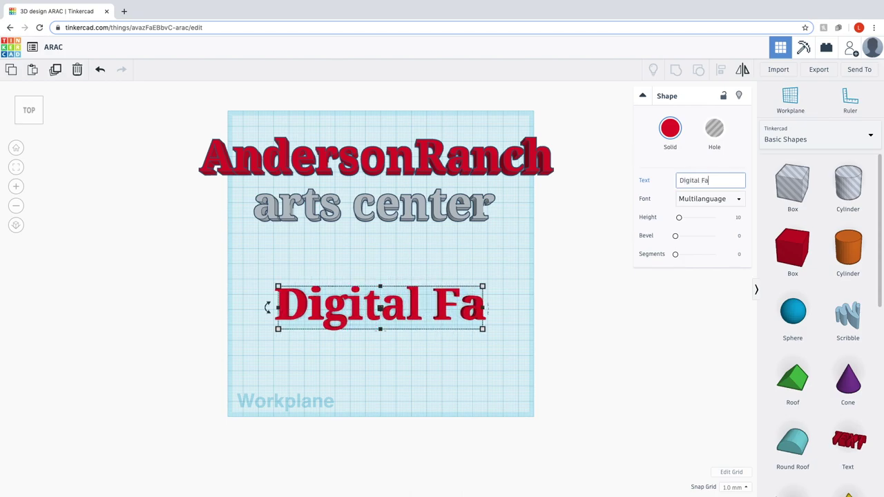
pyautogui.write('brication')
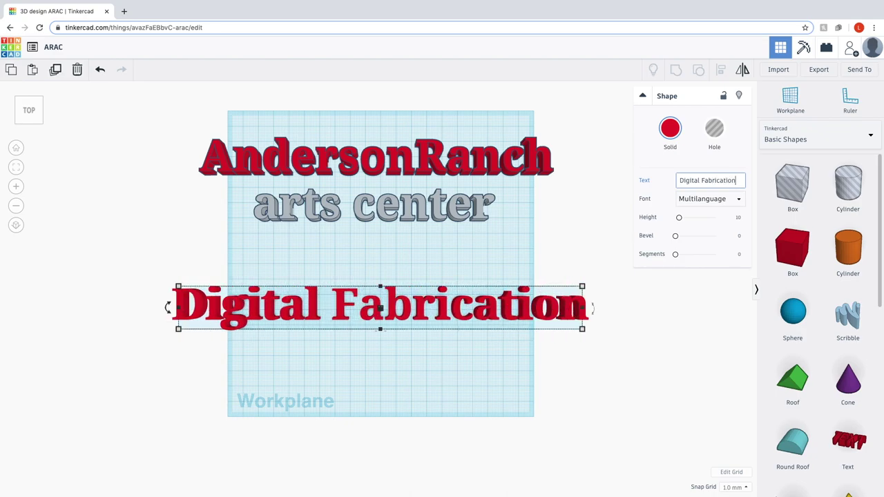
pyautogui.click(670, 130)
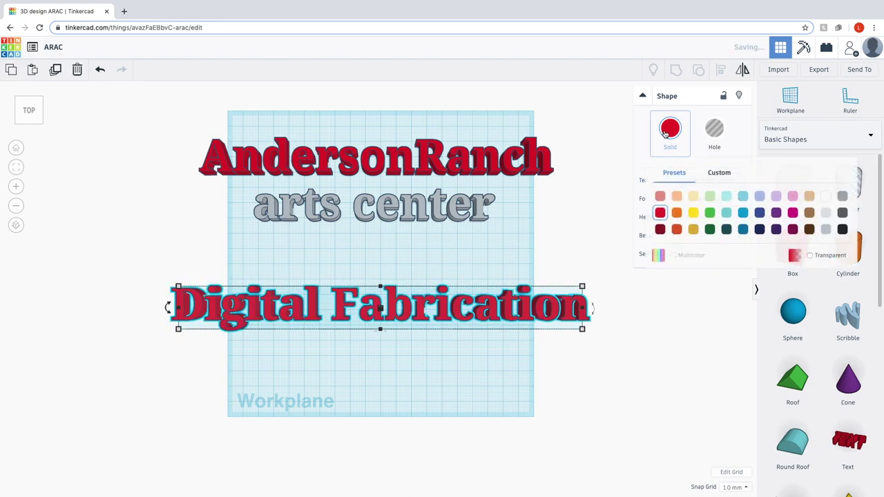
pyautogui.click(743, 229)
pyautogui.moveTo(583, 330)
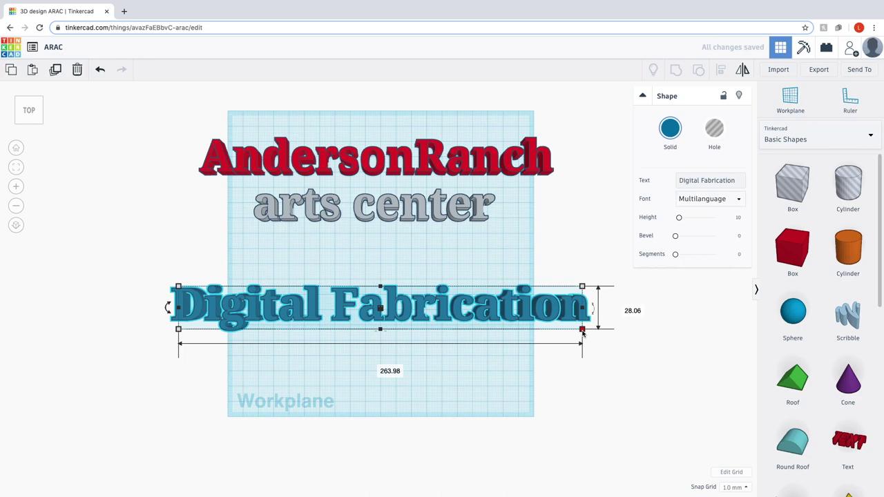
pyautogui.moveTo(579, 334); pyautogui.dragTo(474, 280)
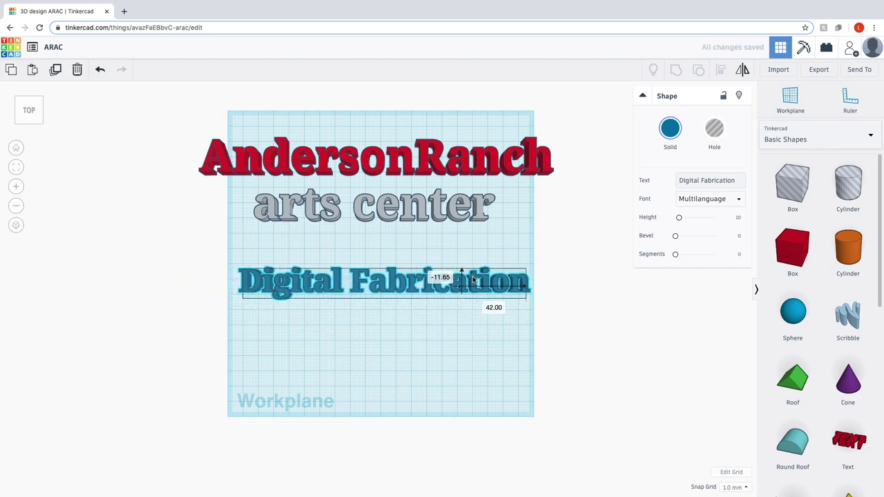
pyautogui.click(455, 354)
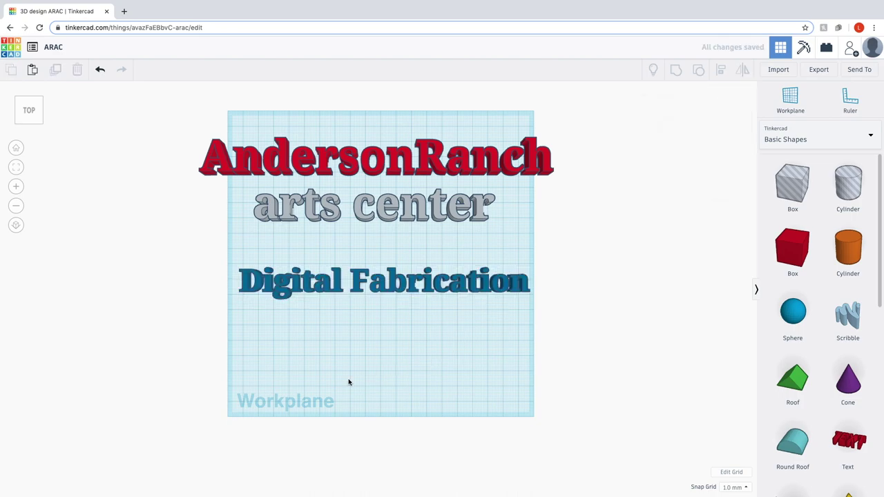
# Orbit the view to see the title lettering in 3D
pyautogui.moveTo(347, 360); pyautogui.dragTo(554, 298, button='right')
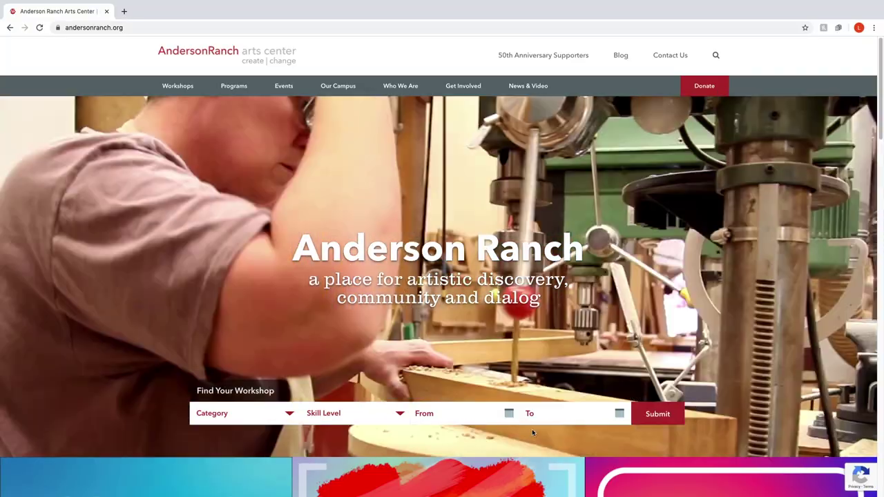
# Open tinkercad.com in a new browser tab and go to its Sign In page
pyautogui.click(124, 12)
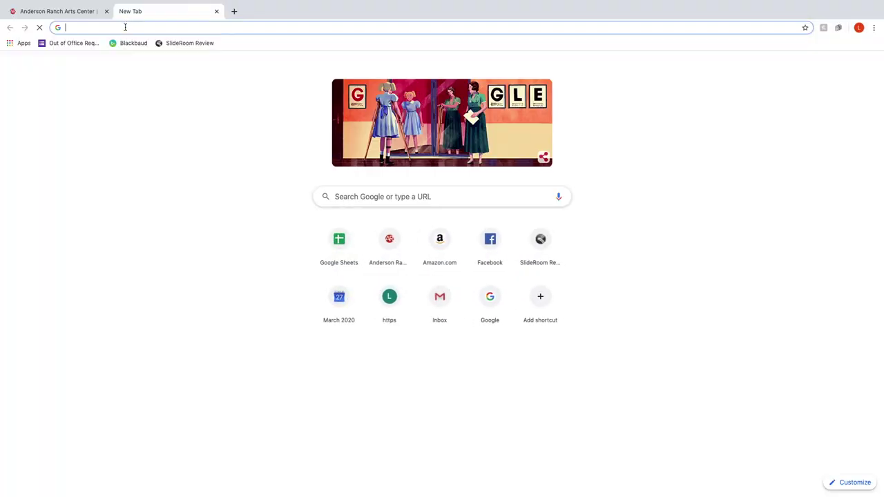
pyautogui.write('tinkercad.com')
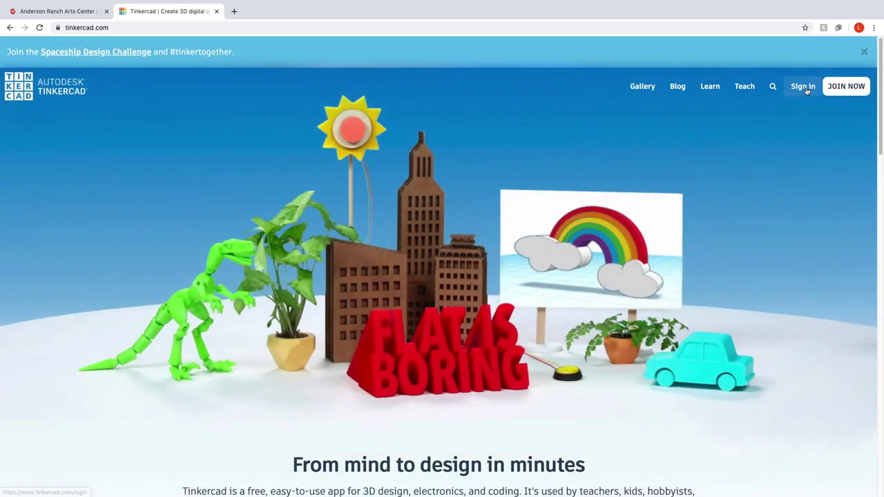
pyautogui.click(803, 87)
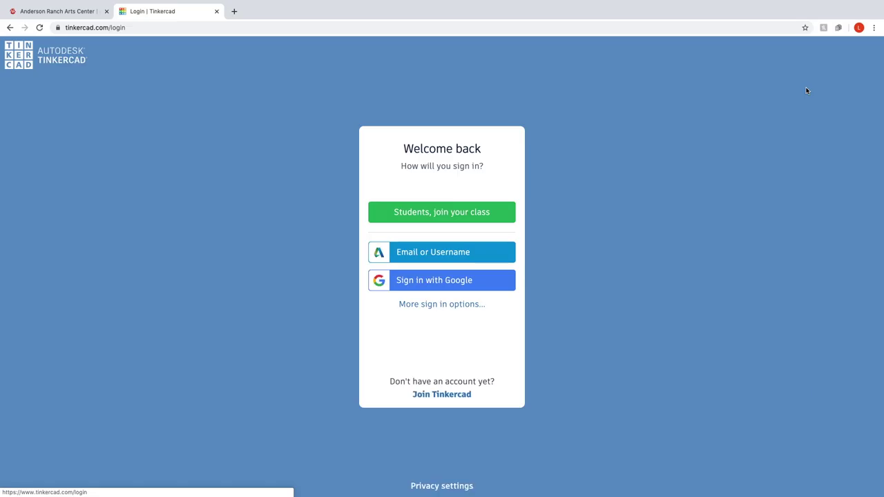
# Choose Email or Username sign-in and submit the account name
pyautogui.click(426, 253)
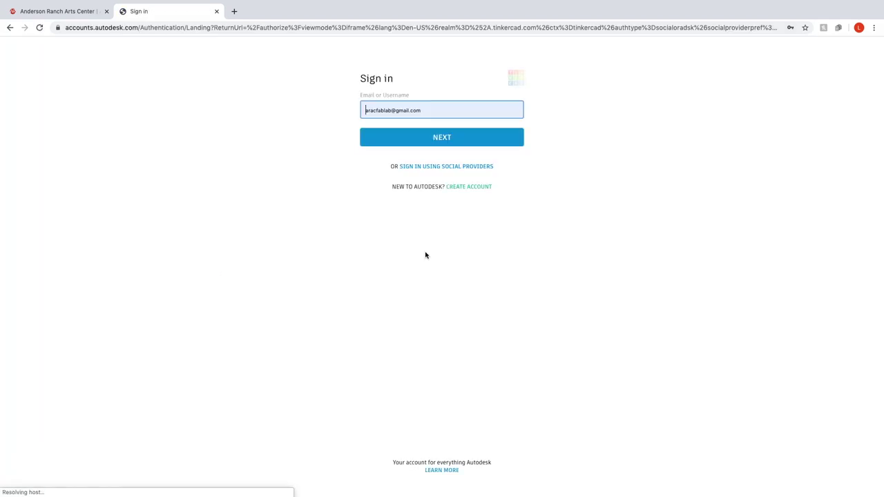
pyautogui.click(449, 136)
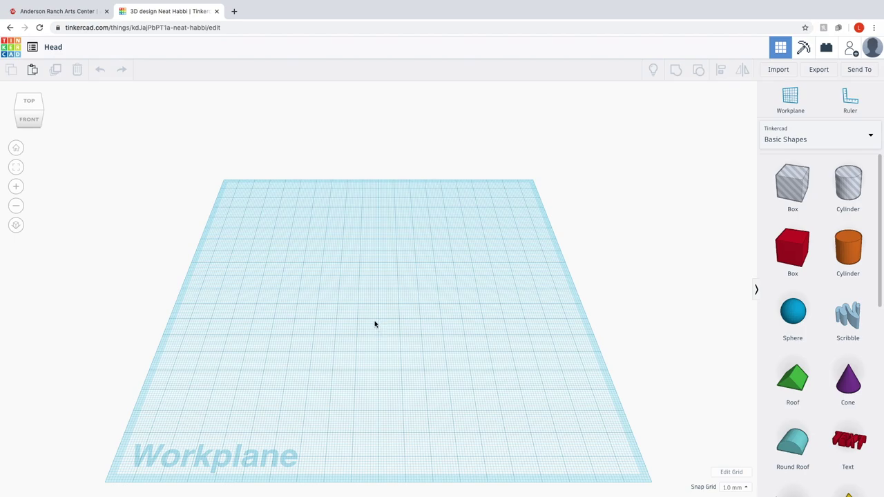
pyautogui.scroll(-5, 375, 325)
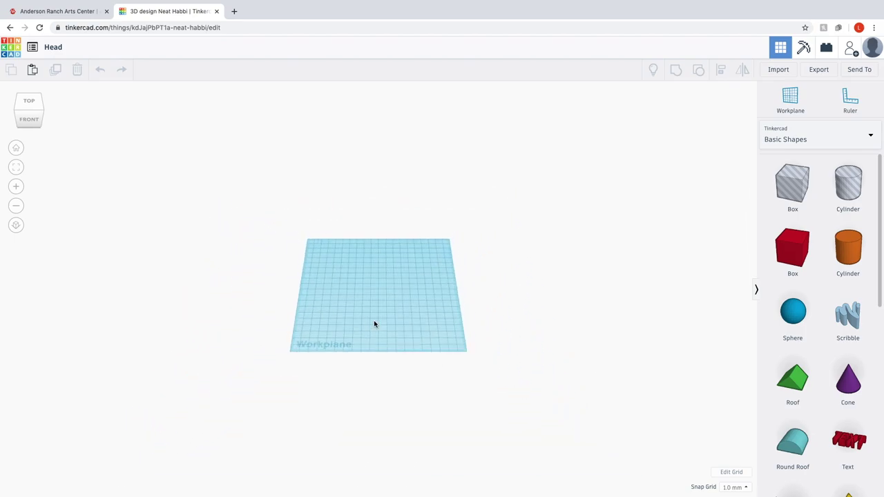
pyautogui.scroll(5, 374, 325)
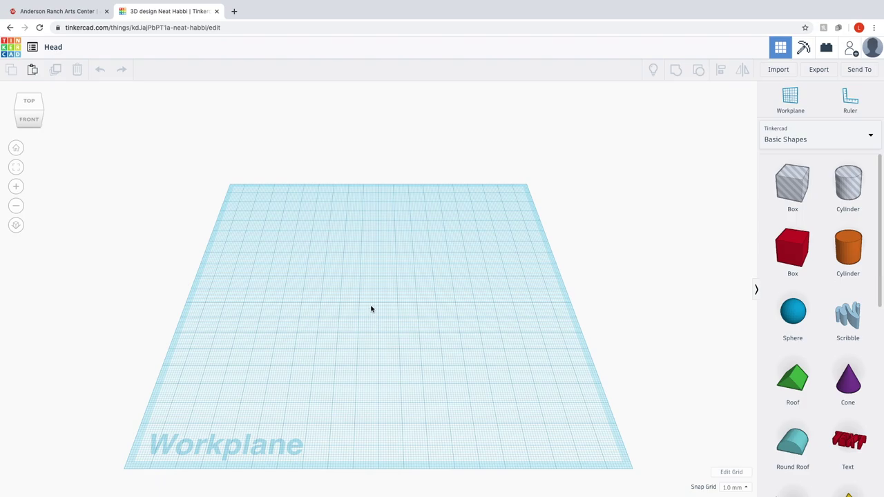
pyautogui.scroll(-3, 371, 308)
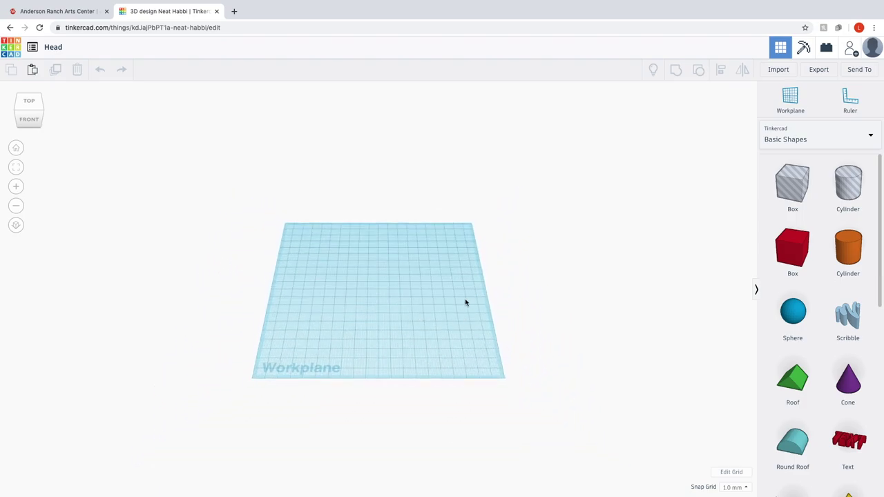
pyautogui.moveTo(464, 302); pyautogui.dragTo(494, 296, button='right')
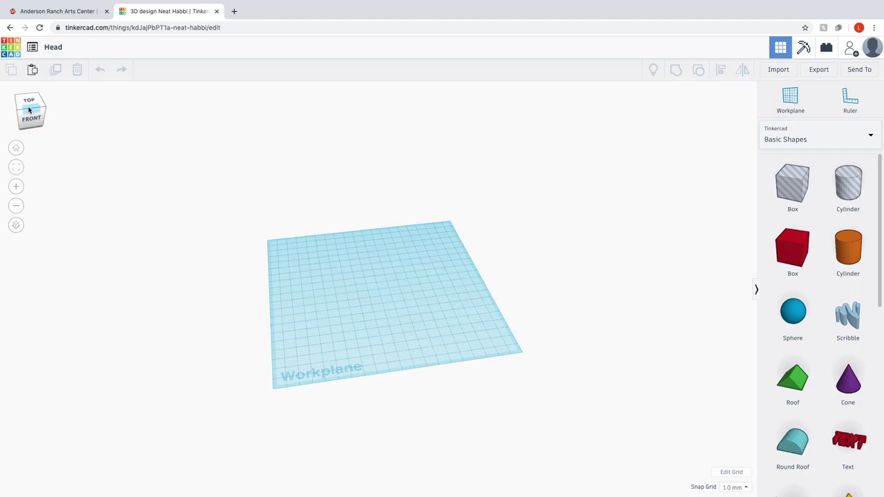
pyautogui.moveTo(29, 109)
pyautogui.mouseDown()
pyautogui.moveTo(68, 105)
pyautogui.moveTo(27, 110)
pyautogui.mouseUp()
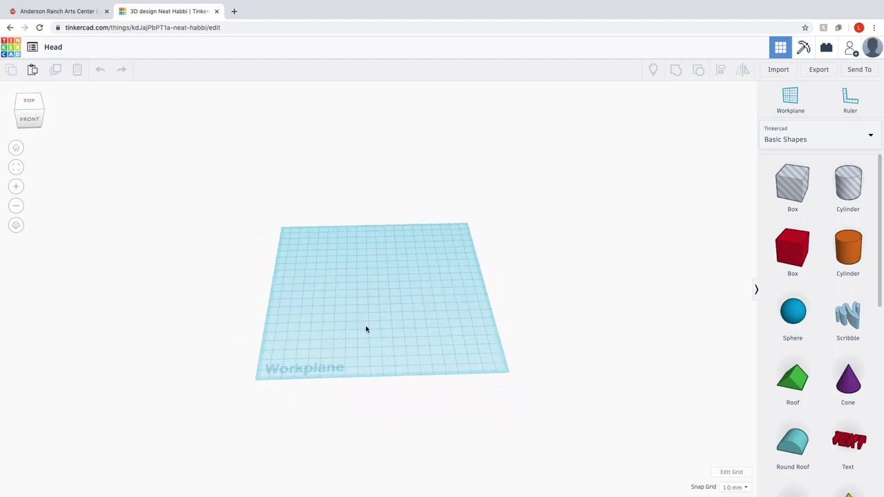
pyautogui.moveTo(539, 320); pyautogui.dragTo(506, 305, button='middle')
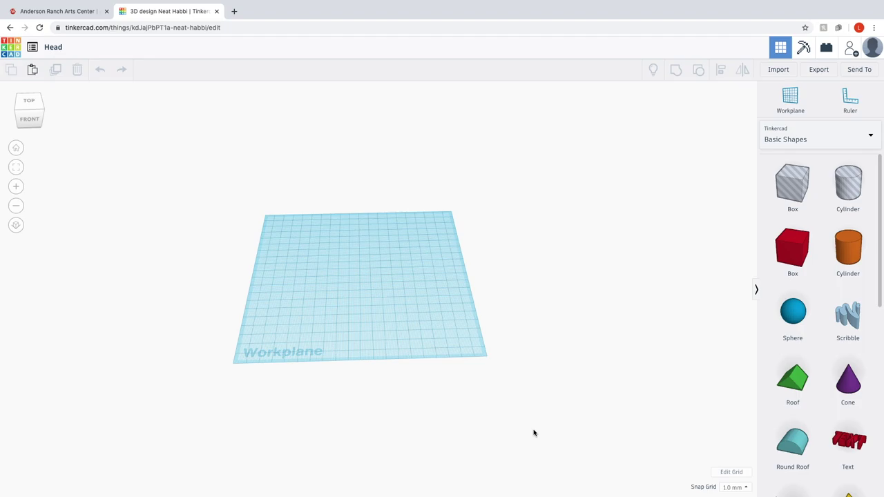
# Drop a sphere from Basic Shapes onto the workplane, delete the extra duplicate, and reposition it
pyautogui.click(870, 142)
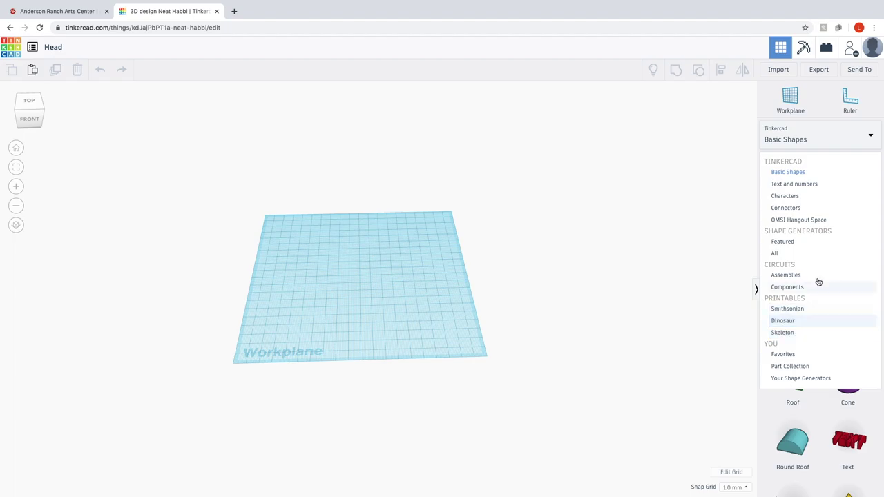
pyautogui.click(806, 172)
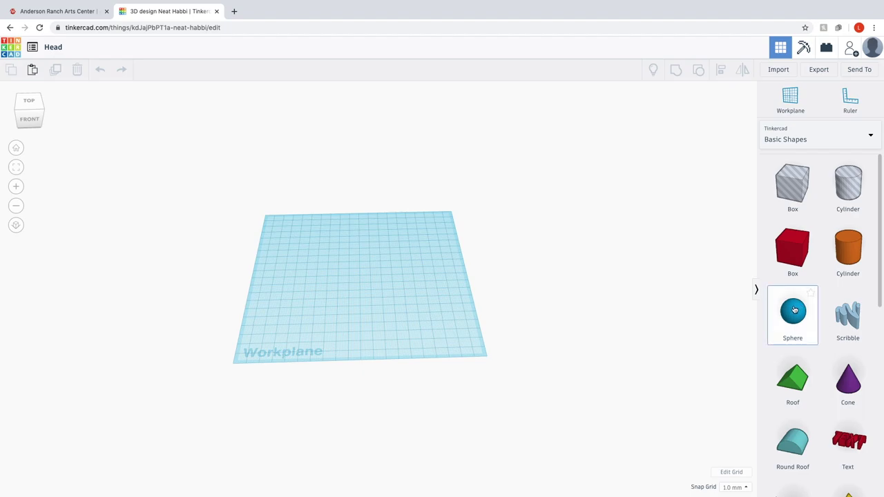
pyautogui.moveTo(795, 311); pyautogui.dragTo(328, 289)
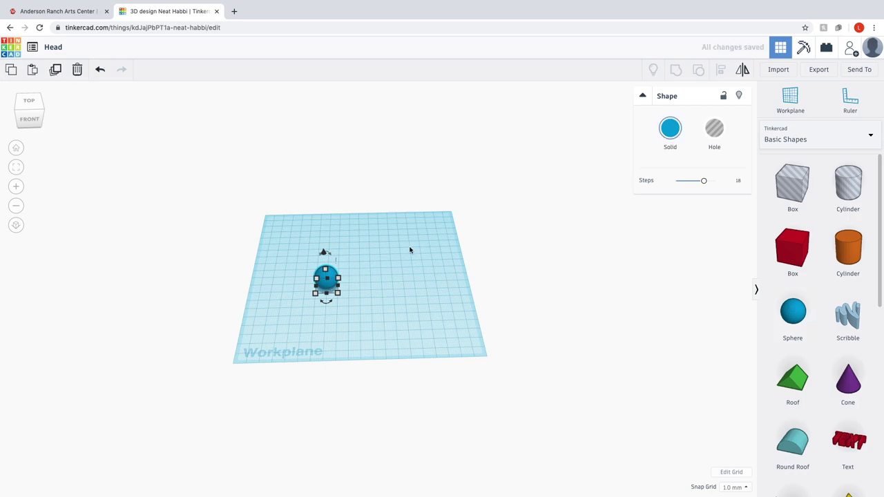
pyautogui.moveTo(793, 297); pyautogui.dragTo(405, 288)
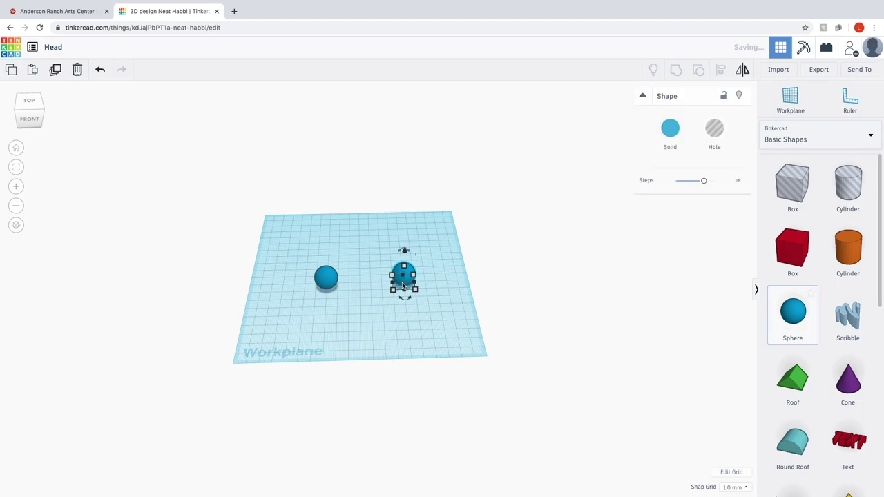
pyautogui.click(76, 69)
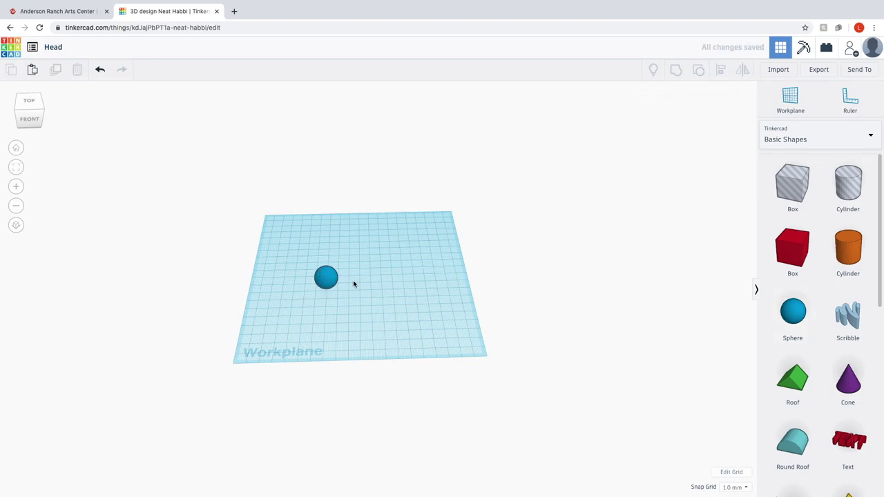
pyautogui.moveTo(326, 277); pyautogui.dragTo(363, 270)
# Lift the sphere off the workplane, stretch it to 46 mm wide, and rotate it flat
pyautogui.scroll(5, 363, 269)
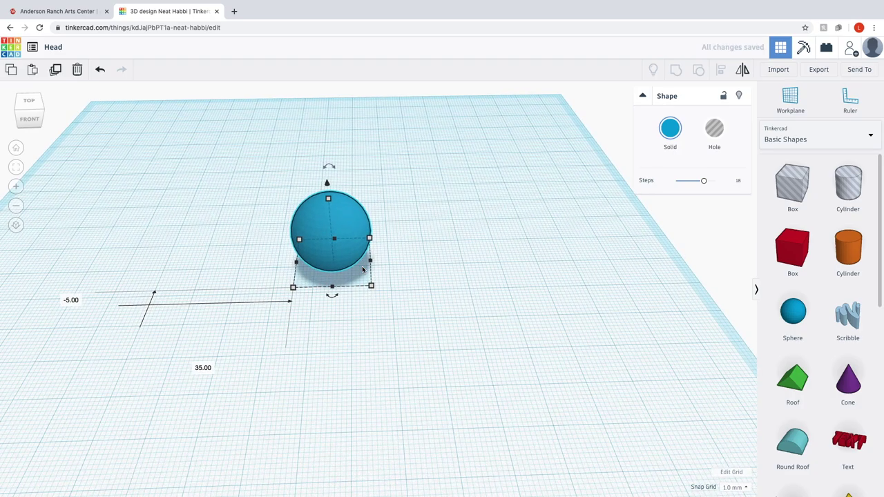
pyautogui.press('Down')
pyautogui.press('Down')
pyautogui.press('Down')
pyautogui.press('Down')
pyautogui.press('Down')
pyautogui.press('Right')
pyautogui.press('Right')
pyautogui.press('Right')
pyautogui.press('Right')
pyautogui.press('Right')
pyautogui.press('Right')
pyautogui.press('Right')
pyautogui.press('Right')
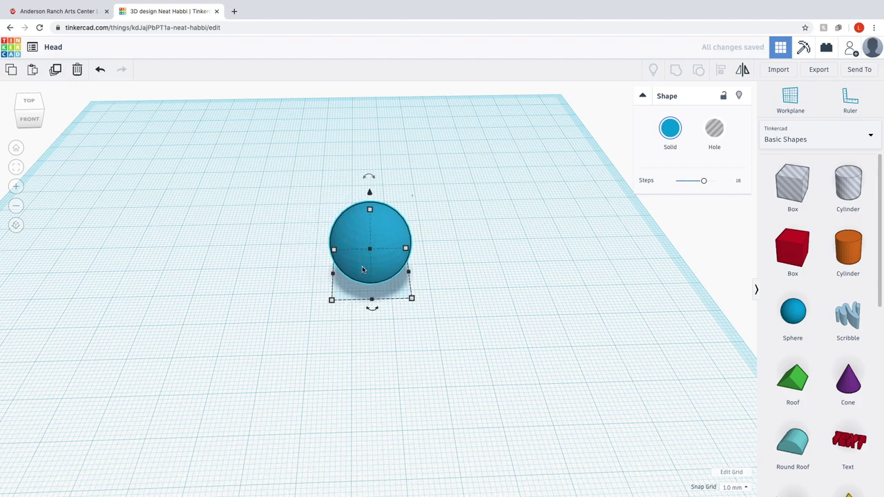
pyautogui.moveTo(389, 366); pyautogui.dragTo(384, 329, button='right')
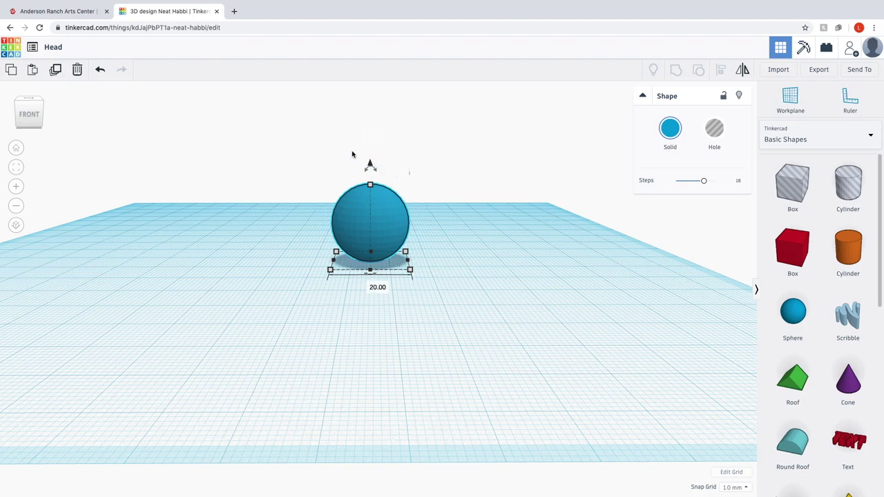
pyautogui.click(370, 166)
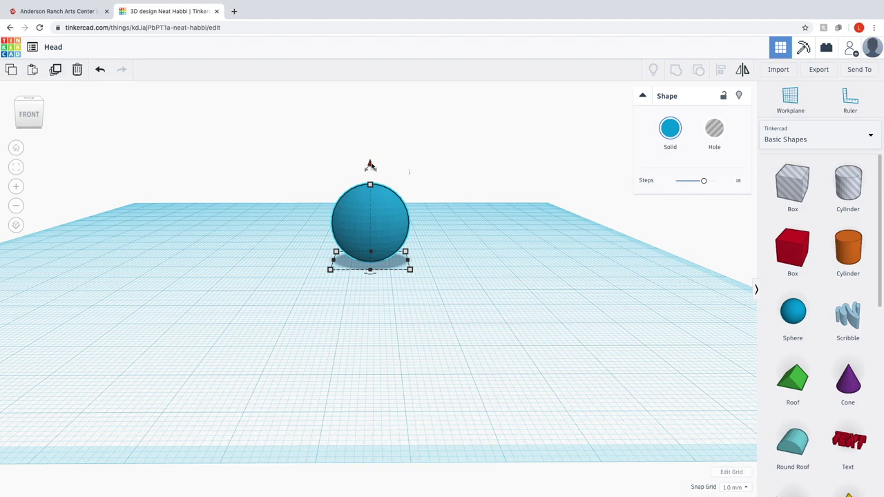
pyautogui.moveTo(370, 165)
pyautogui.mouseDown()
pyautogui.moveTo(369, 100)
pyautogui.moveTo(368, 225)
pyautogui.moveTo(368, 170)
pyautogui.mouseUp()
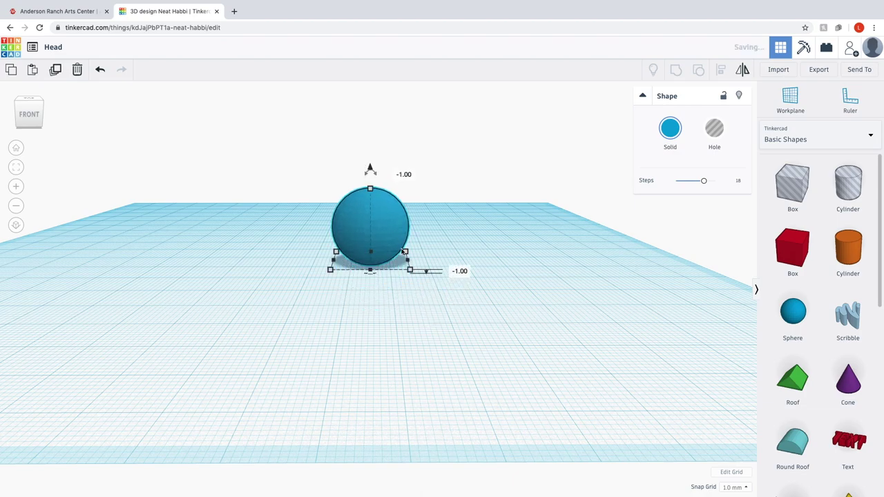
pyautogui.moveTo(408, 262); pyautogui.dragTo(505, 261)
pyautogui.moveTo(528, 324); pyautogui.dragTo(346, 340, button='right')
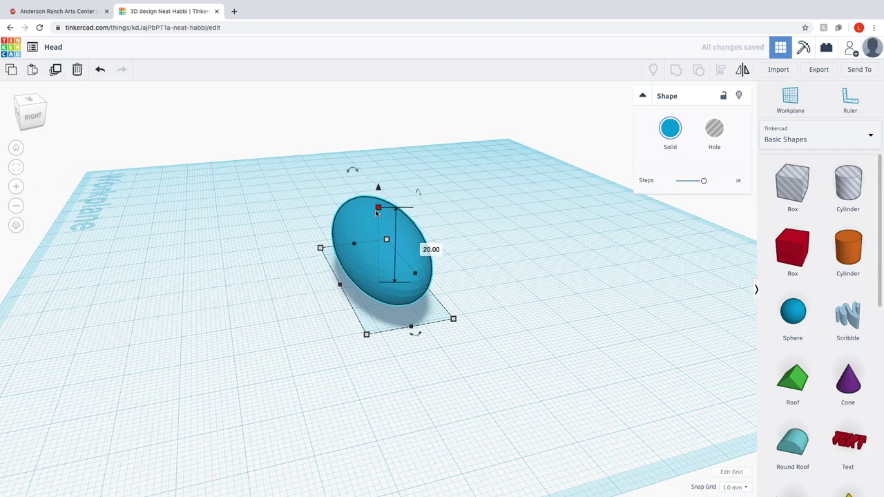
pyautogui.moveTo(384, 208); pyautogui.dragTo(386, 104)
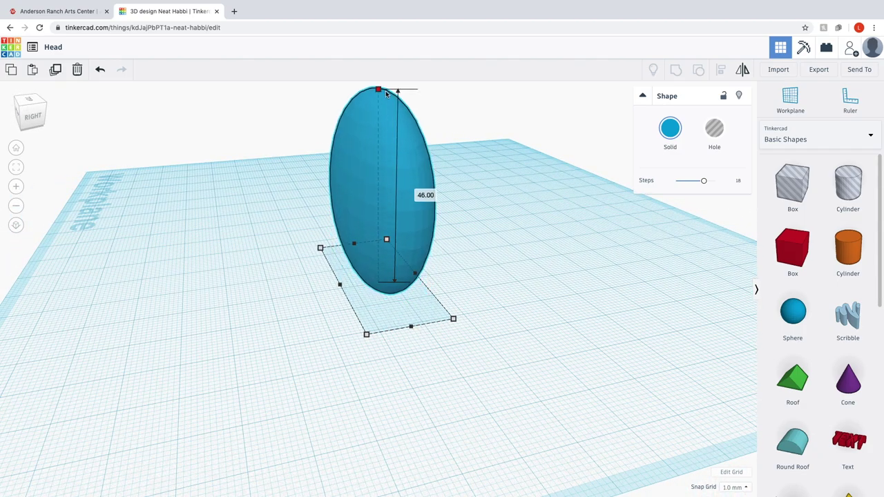
pyautogui.moveTo(493, 360); pyautogui.dragTo(497, 393, button='right')
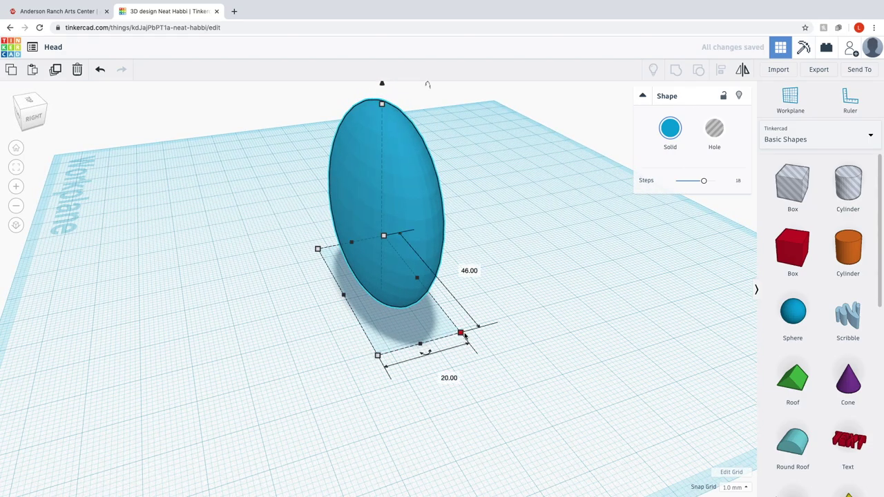
pyautogui.keyDown('shift'); pyautogui.moveTo(463, 335); pyautogui.dragTo(395, 297); pyautogui.keyUp('shift')
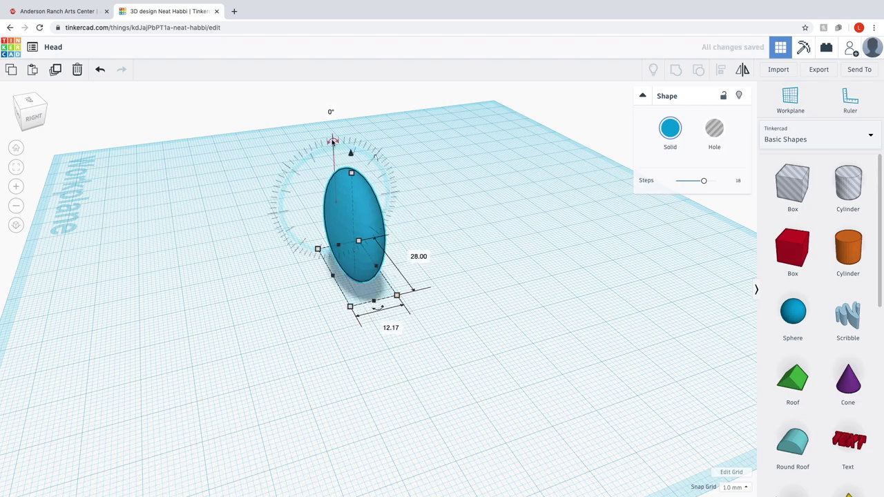
pyautogui.moveTo(333, 141); pyautogui.dragTo(433, 186)
# Resize the flattened ellipse to 46 by 41 mm and place a Scribble shape
pyautogui.click(232, 355)
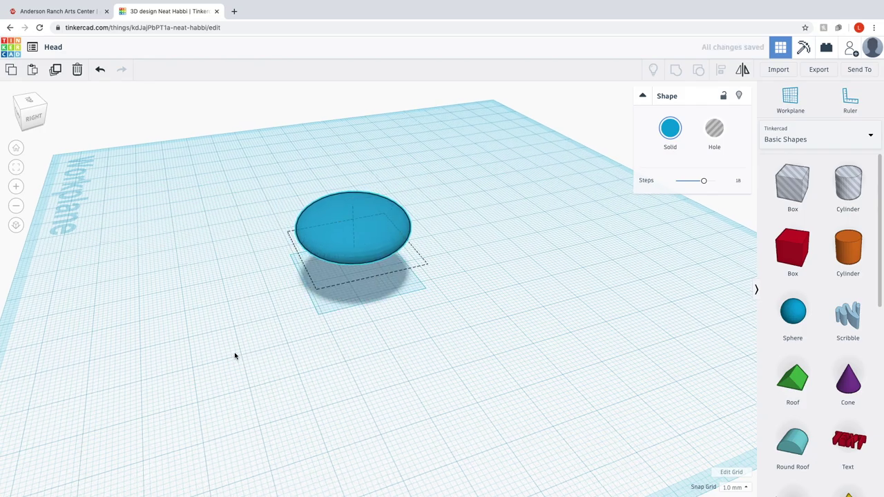
pyautogui.moveTo(235, 355); pyautogui.dragTo(408, 321, button='right')
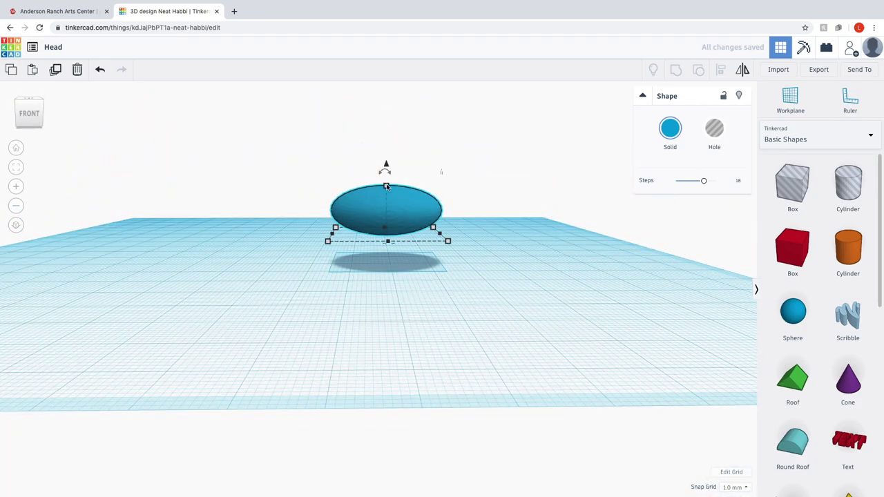
pyautogui.moveTo(336, 227); pyautogui.dragTo(271, 217)
pyautogui.moveTo(386, 256); pyautogui.dragTo(343, 304, button='right')
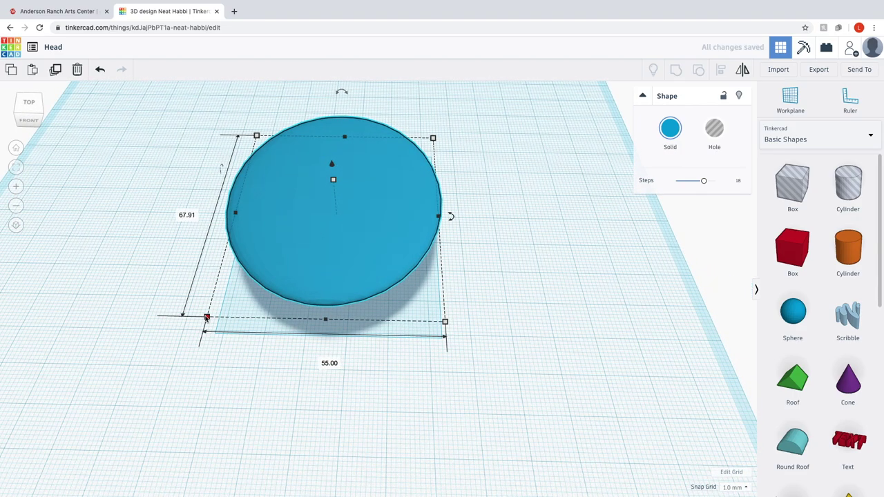
pyautogui.moveTo(207, 318); pyautogui.dragTo(278, 250)
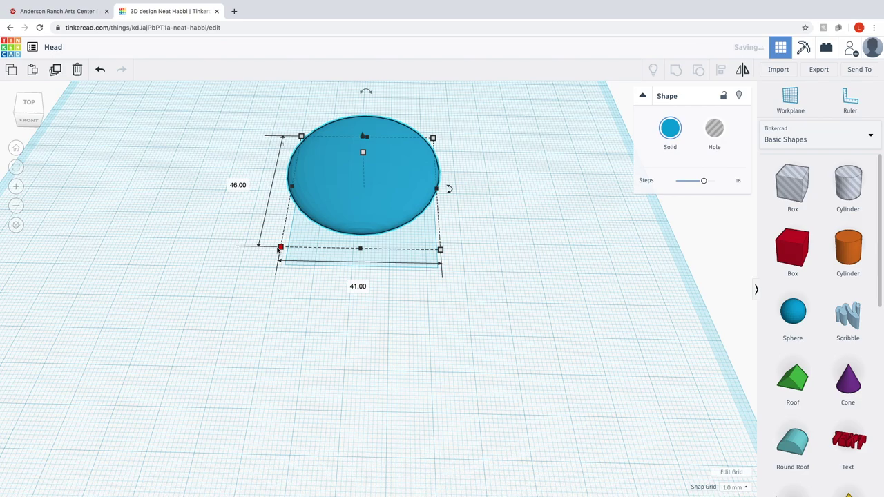
pyautogui.moveTo(344, 361); pyautogui.dragTo(529, 435, button='right')
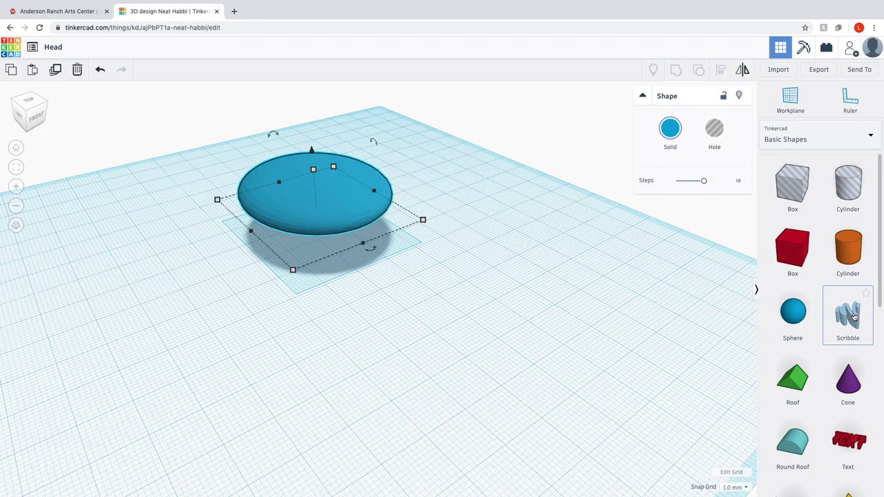
pyautogui.moveTo(834, 309)
pyautogui.mouseDown()
pyautogui.moveTo(534, 266)
pyautogui.moveTo(449, 330)
pyautogui.mouseUp()
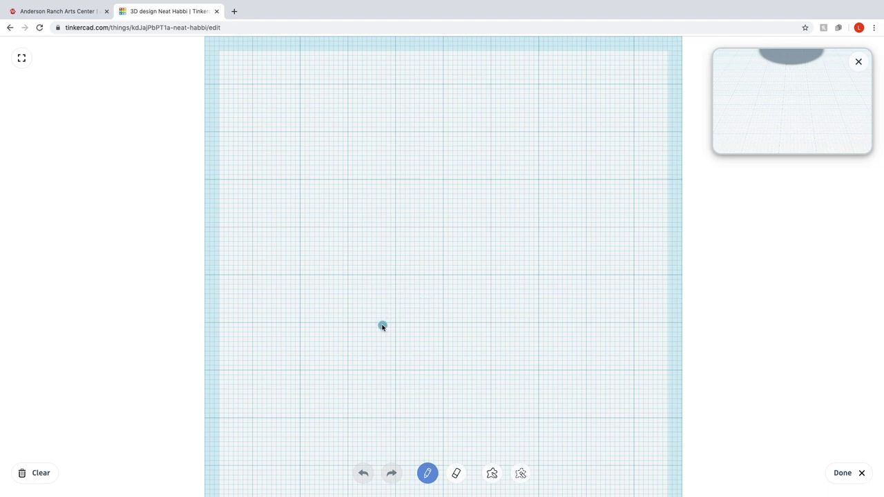
pyautogui.moveTo(322, 283)
pyautogui.mouseDown()
pyautogui.moveTo(319, 232)
pyautogui.moveTo(351, 250)
pyautogui.moveTo(394, 251)
pyautogui.moveTo(395, 224)
pyautogui.moveTo(356, 179)
pyautogui.moveTo(365, 145)
pyautogui.moveTo(393, 169)
pyautogui.moveTo(427, 225)
pyautogui.moveTo(464, 198)
pyautogui.moveTo(492, 151)
pyautogui.moveTo(535, 193)
pyautogui.moveTo(477, 251)
pyautogui.moveTo(453, 303)
pyautogui.moveTo(426, 315)
pyautogui.mouseUp()
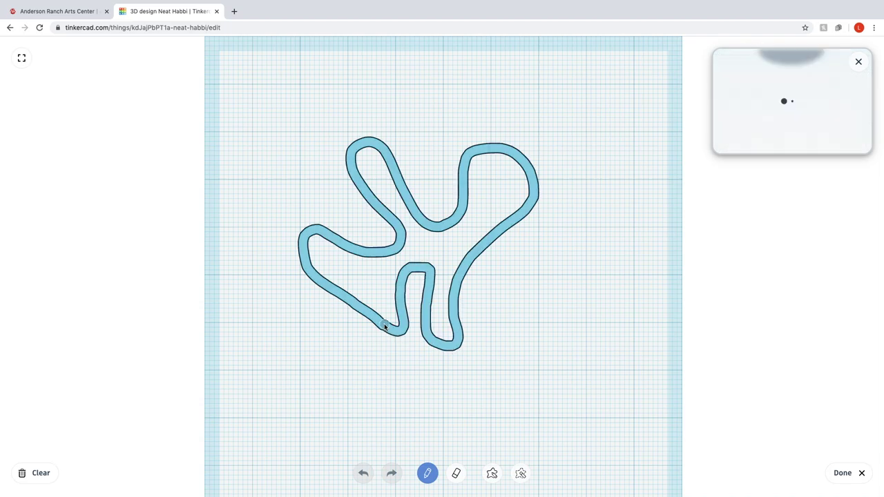
pyautogui.moveTo(819, 83)
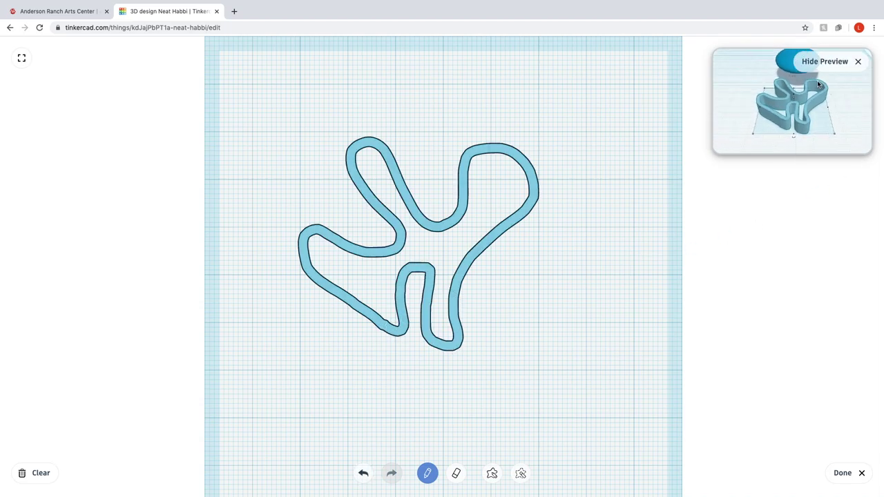
pyautogui.click(457, 474)
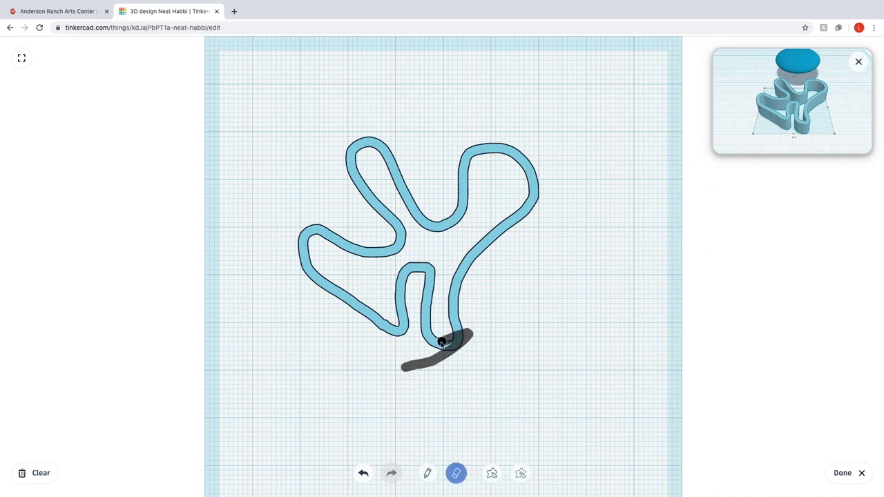
pyautogui.moveTo(444, 336); pyautogui.dragTo(413, 348)
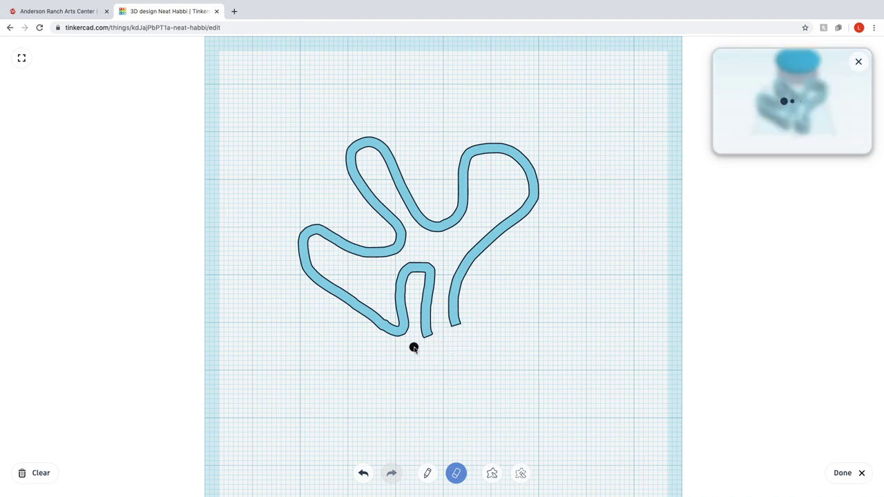
pyautogui.click(853, 474)
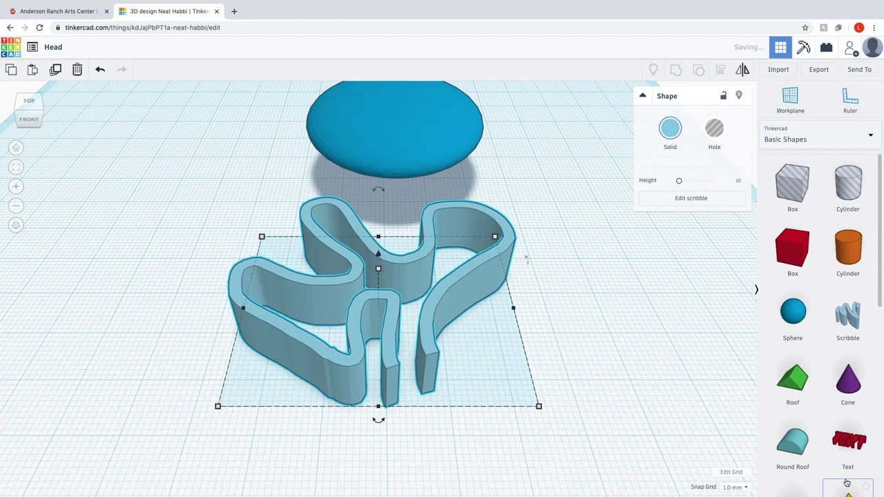
pyautogui.click(549, 352)
pyautogui.moveTo(549, 351)
pyautogui.mouseDown(button='right')
pyautogui.moveTo(500, 369)
pyautogui.moveTo(548, 366)
pyautogui.moveTo(367, 354)
pyautogui.mouseUp(button='right')
pyautogui.click(367, 355)
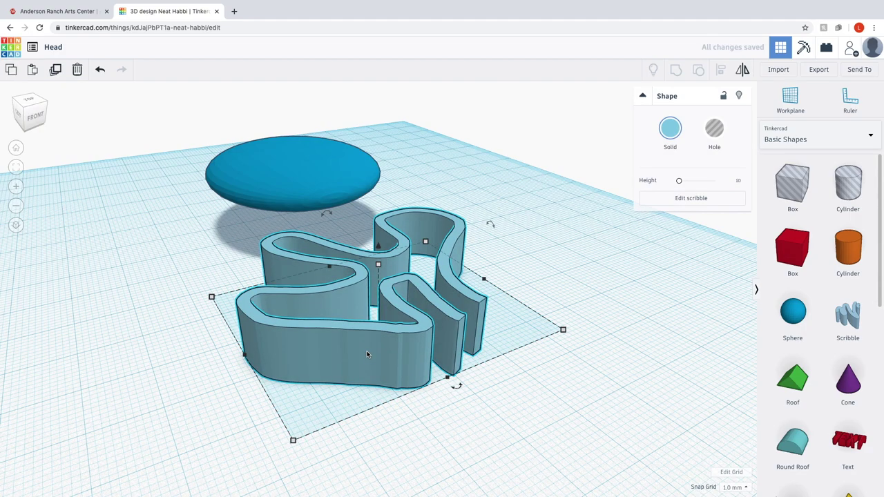
pyautogui.click(78, 70)
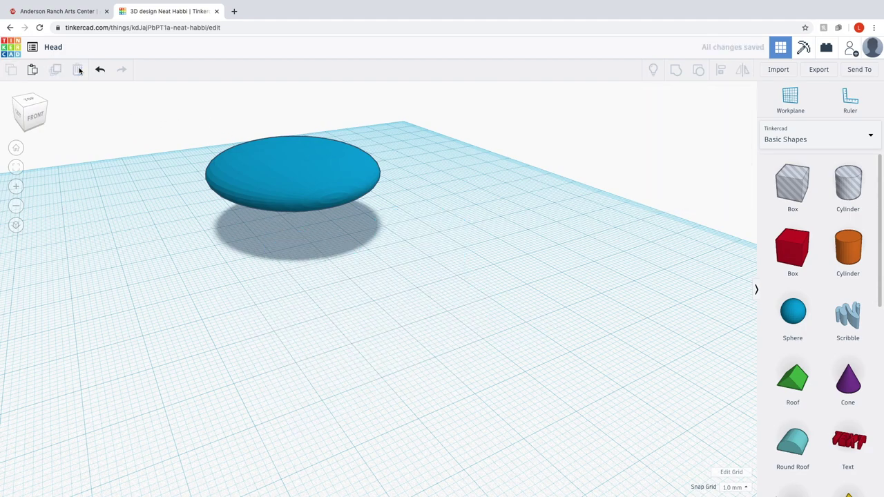
# Add a second, smaller sphere below the head and raise it to 7 mm
pyautogui.scroll(3, 470, 171)
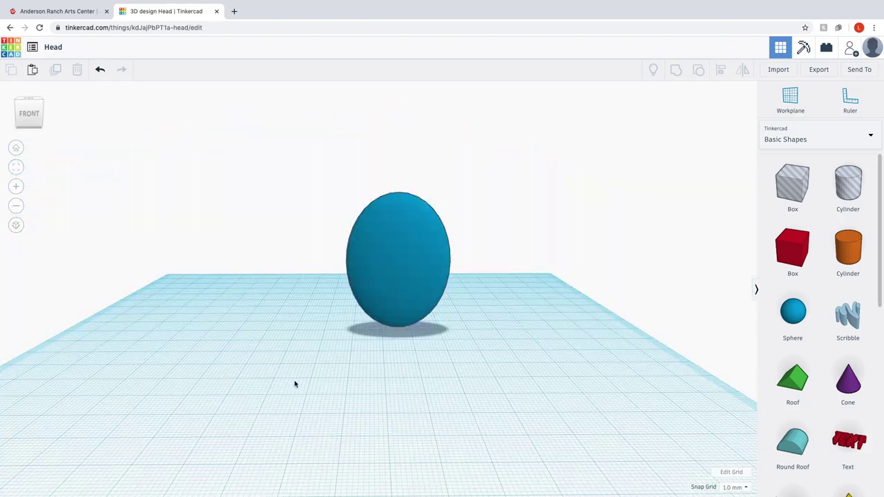
pyautogui.moveTo(294, 383); pyautogui.dragTo(293, 436, button='right')
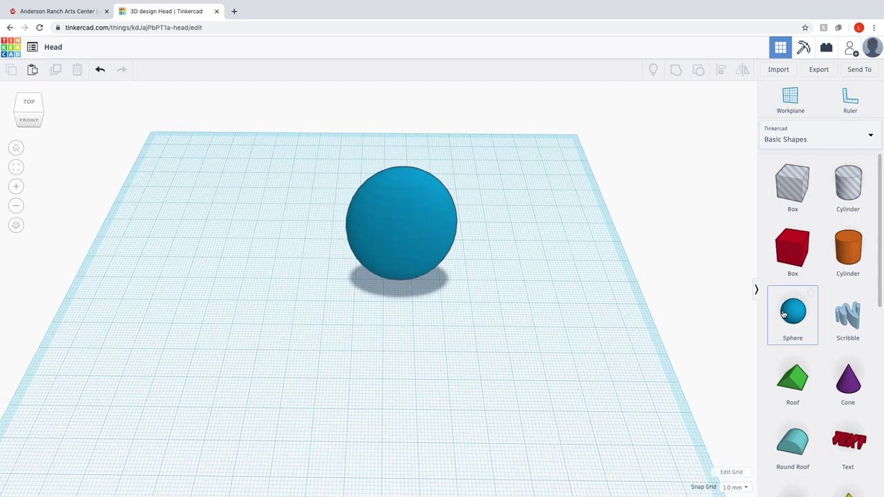
pyautogui.moveTo(784, 314); pyautogui.dragTo(413, 319)
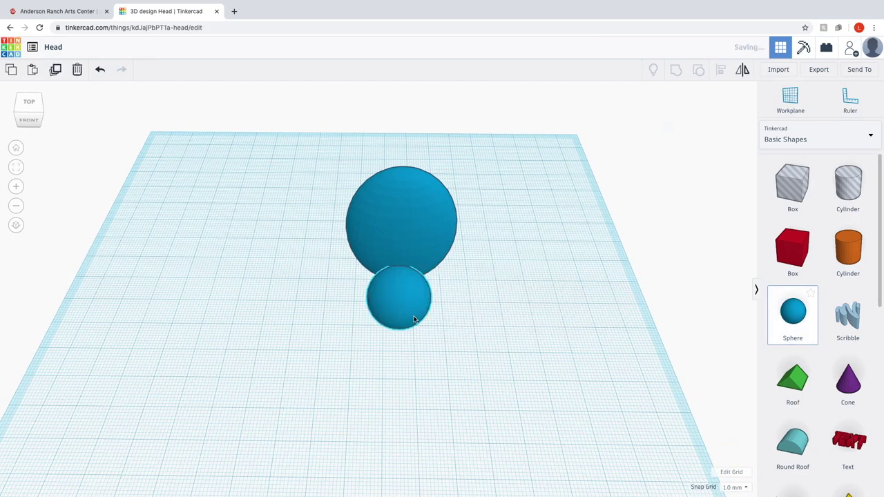
pyautogui.moveTo(413, 319); pyautogui.dragTo(493, 288, button='right')
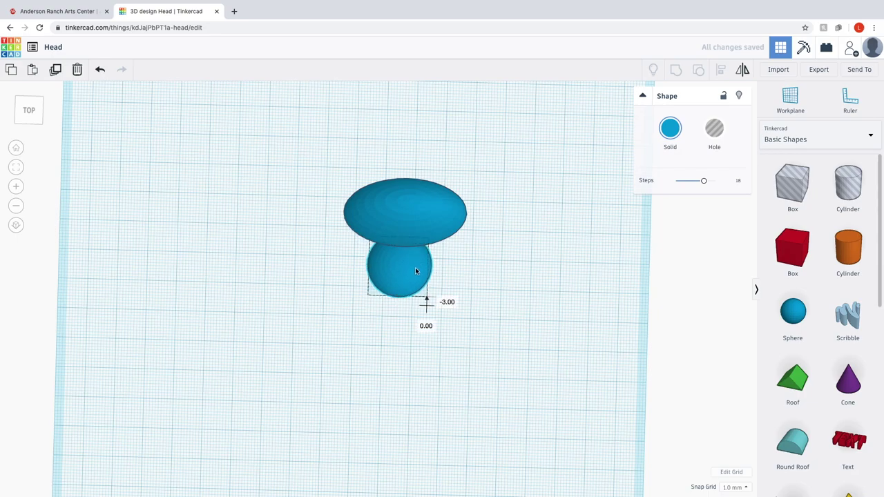
pyautogui.moveTo(415, 271); pyautogui.dragTo(419, 253)
pyautogui.moveTo(438, 326); pyautogui.dragTo(458, 245, button='right')
pyautogui.moveTo(403, 270); pyautogui.dragTo(401, 243)
pyautogui.scroll(-1, 819, 368)
pyautogui.scroll(-3, 821, 370)
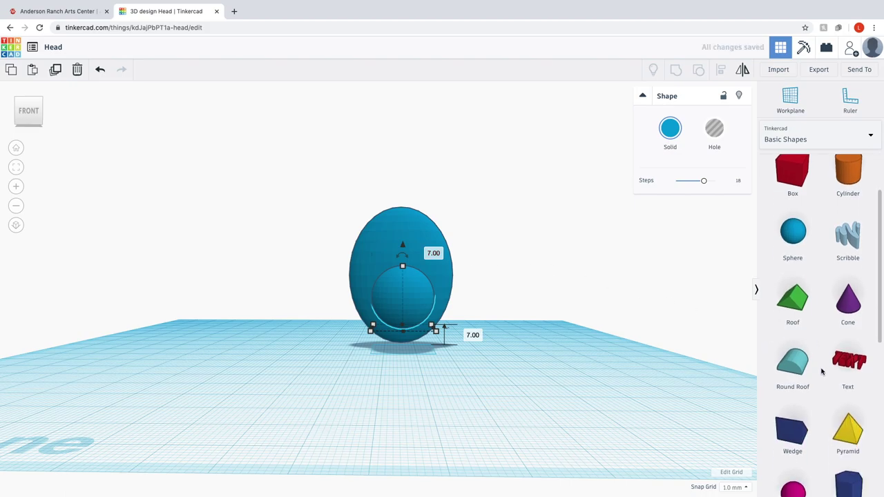
# Add a torus, move it up toward the head, and shrink it to 12 by 12 mm
pyautogui.moveTo(690, 404); pyautogui.dragTo(411, 376)
pyautogui.moveTo(485, 368); pyautogui.dragTo(456, 430, button='right')
pyautogui.moveTo(420, 397); pyautogui.dragTo(419, 319)
pyautogui.keyDown('shift'); pyautogui.moveTo(435, 359); pyautogui.dragTo(410, 337); pyautogui.keyUp('shift')
# Rotate the torus upright, shift it toward the head, and lift it to 11 mm
pyautogui.moveTo(398, 347); pyautogui.dragTo(557, 300, button='right')
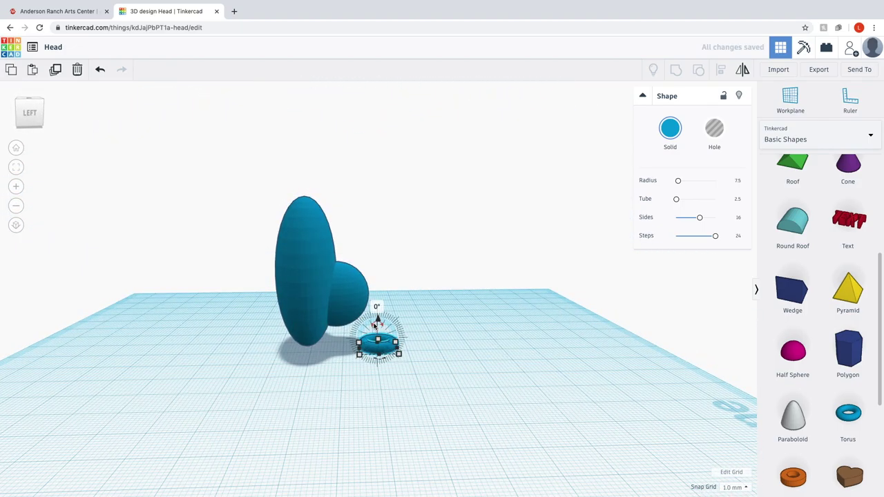
pyautogui.moveTo(378, 320); pyautogui.dragTo(411, 339)
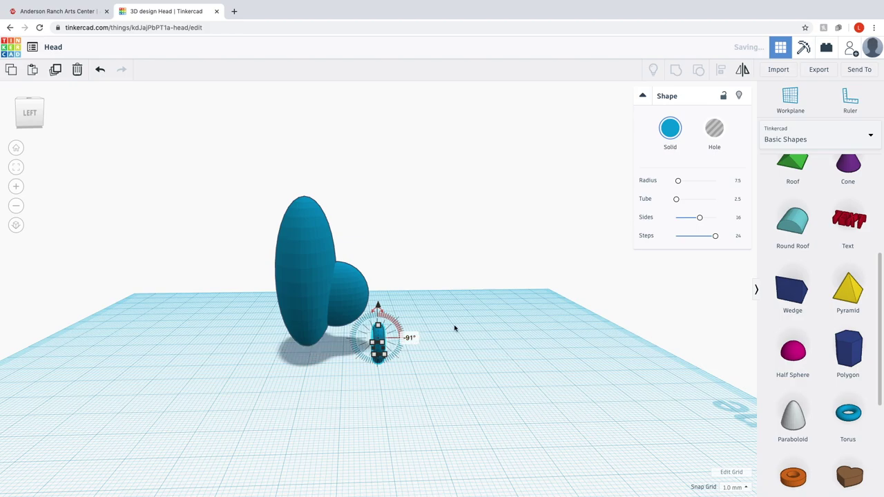
pyautogui.moveTo(454, 329); pyautogui.dragTo(251, 467, button='right')
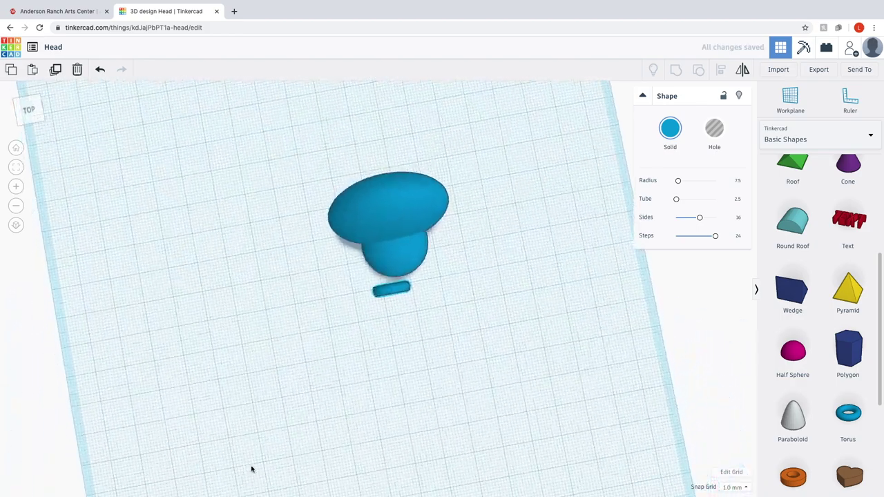
pyautogui.moveTo(417, 285); pyautogui.dragTo(408, 283)
pyautogui.moveTo(414, 283); pyautogui.dragTo(415, 302, button='right')
pyautogui.moveTo(406, 306); pyautogui.dragTo(400, 256)
pyautogui.moveTo(318, 371); pyautogui.dragTo(558, 372, button='right')
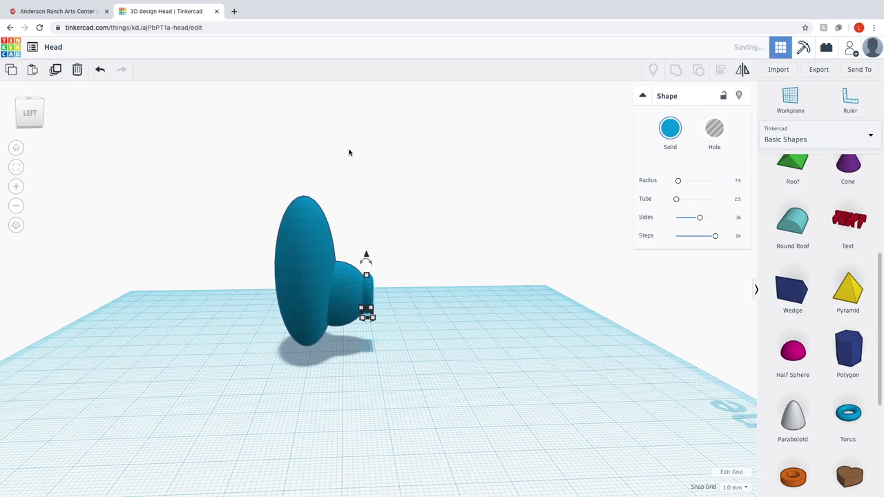
pyautogui.moveTo(349, 153); pyautogui.dragTo(213, 287, button='right')
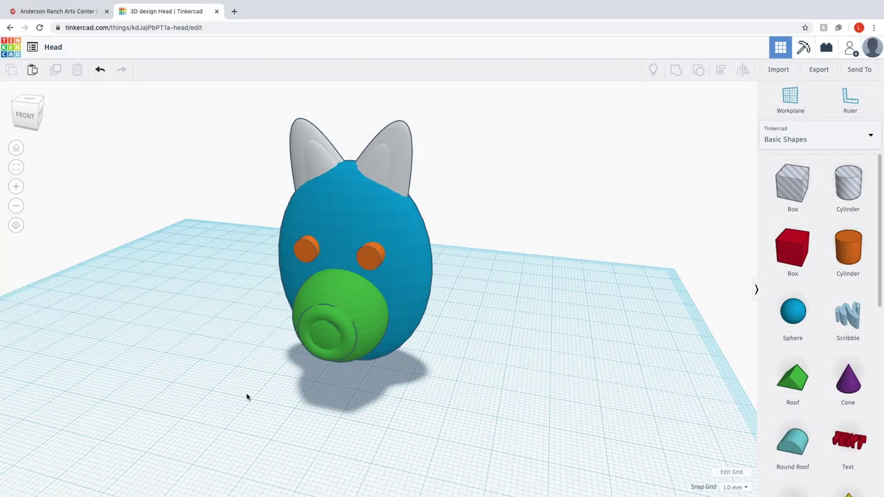
pyautogui.moveTo(247, 397); pyautogui.dragTo(356, 389, button='right')
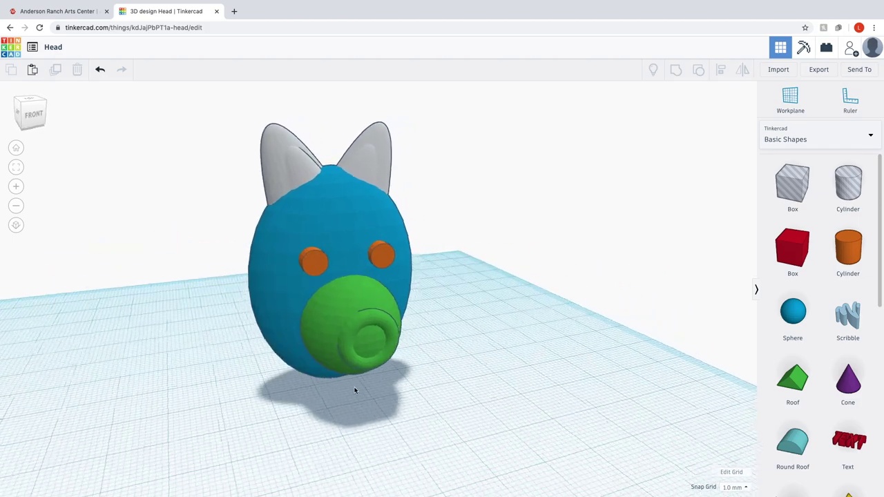
pyautogui.click(355, 346)
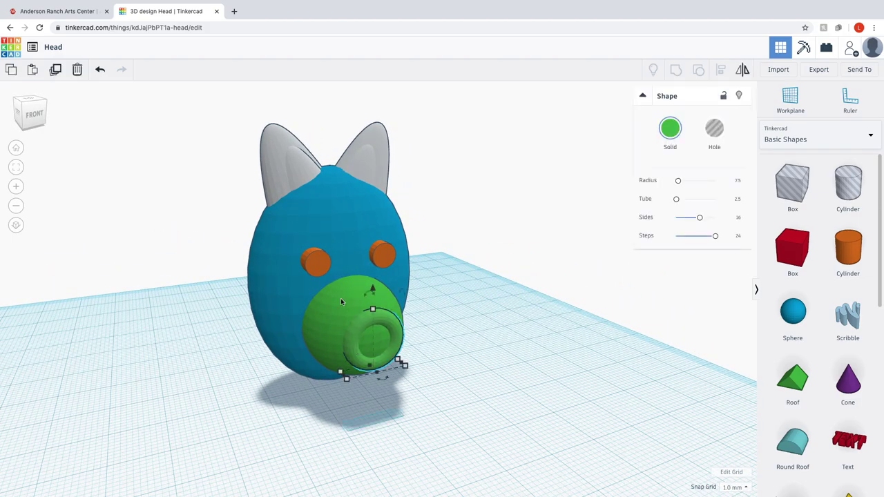
pyautogui.keyDown('shift'); pyautogui.click(331, 222); pyautogui.keyUp('shift')
pyautogui.keyDown('shift'); pyautogui.click(264, 143); pyautogui.keyUp('shift')
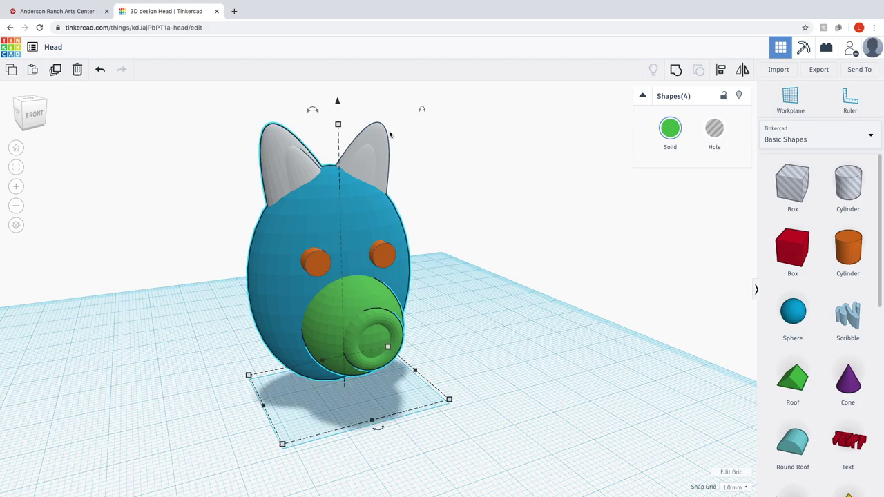
pyautogui.click(677, 74)
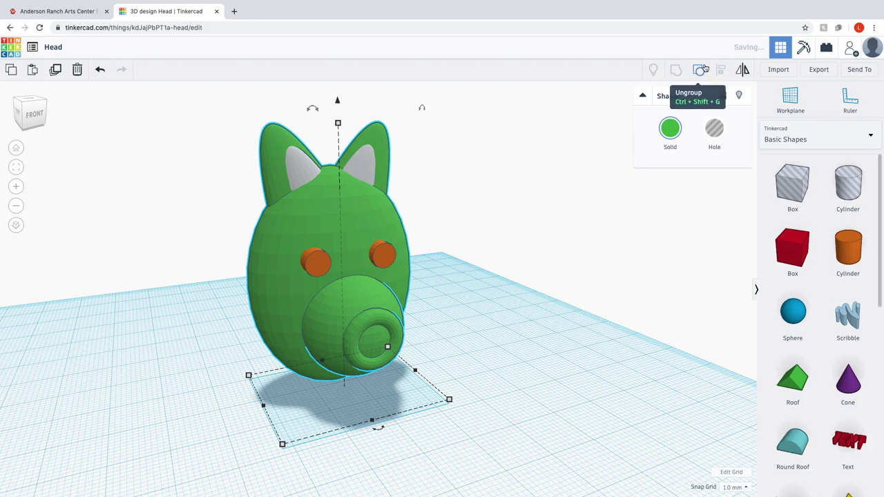
pyautogui.click(699, 74)
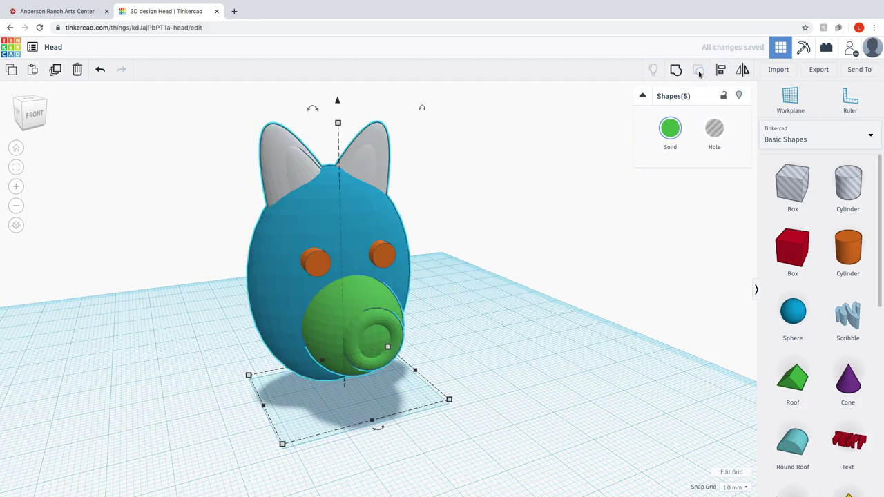
pyautogui.click(597, 306)
pyautogui.moveTo(650, 347); pyautogui.dragTo(495, 265, button='right')
# Make both inner-ear shapes holes and group them with the ears to cut the hollows
pyautogui.click(377, 166)
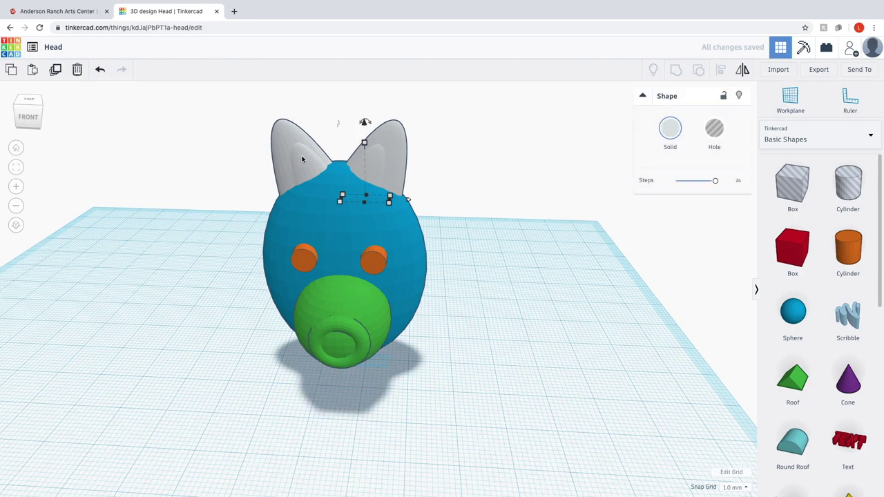
pyautogui.keyDown('shift'); pyautogui.click(304, 163); pyautogui.keyUp('shift')
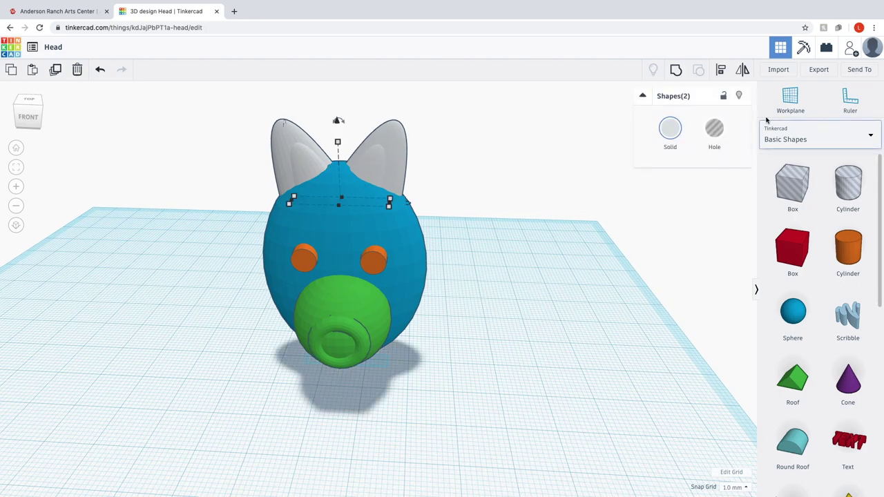
pyautogui.click(715, 131)
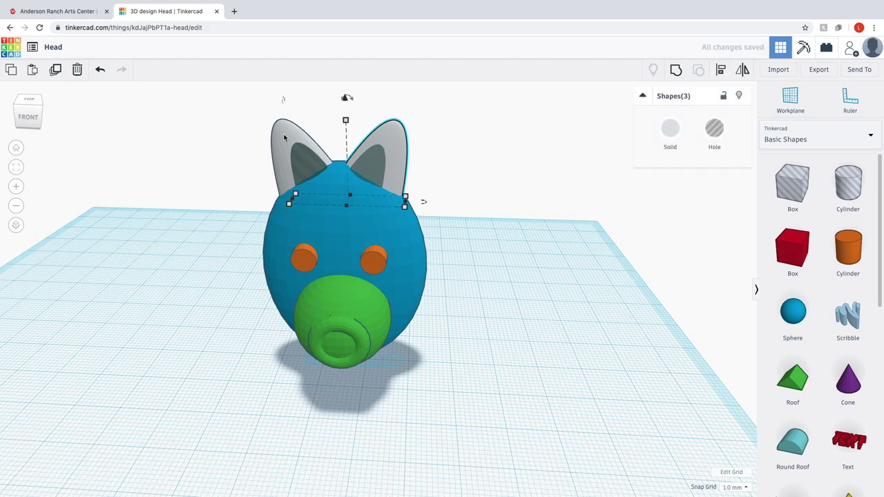
pyautogui.hotkey('ctrl', 'a')
pyautogui.click(679, 72)
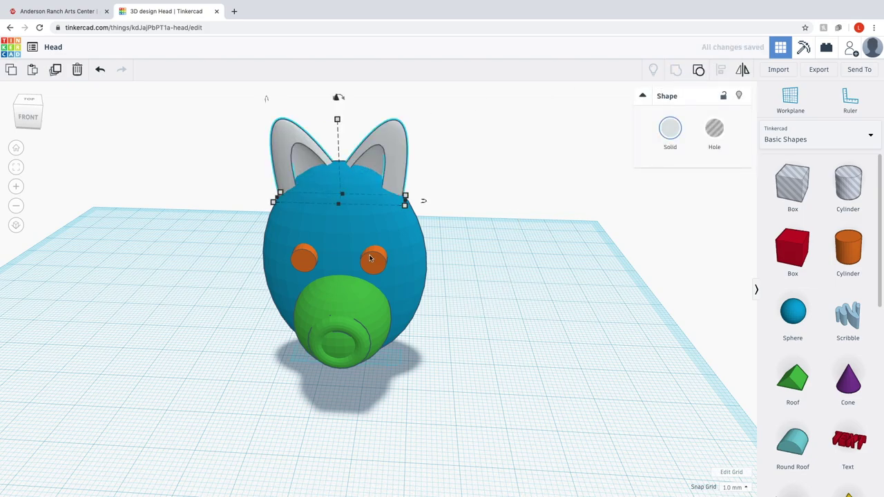
# Turn both orange eye cylinders into holes
pyautogui.moveTo(387, 382); pyautogui.dragTo(509, 355, button='right')
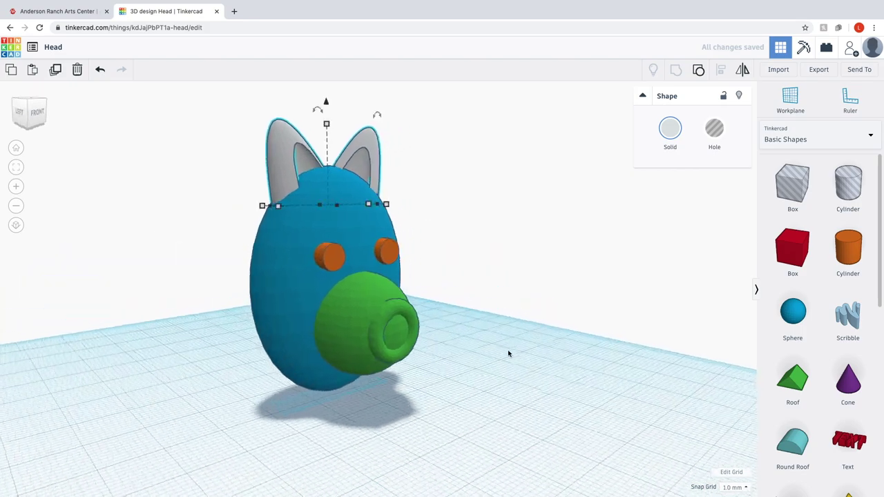
pyautogui.click(391, 254)
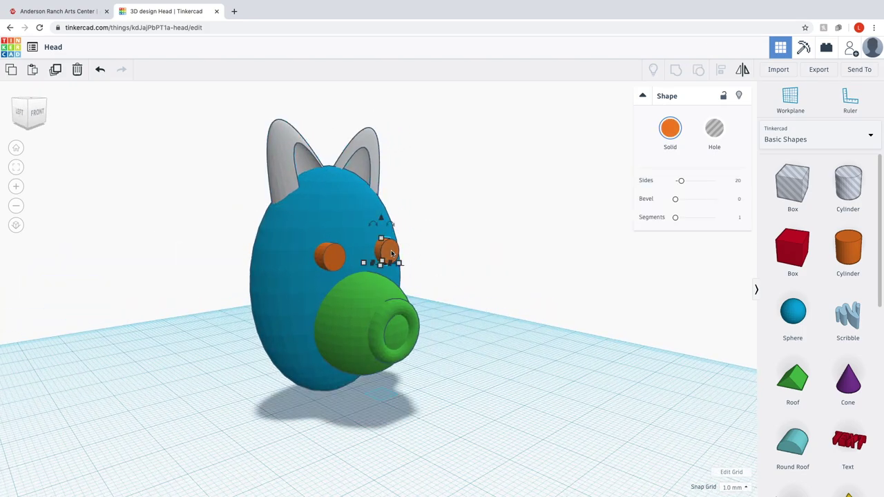
pyautogui.keyDown('shift'); pyautogui.click(336, 259); pyautogui.keyUp('shift')
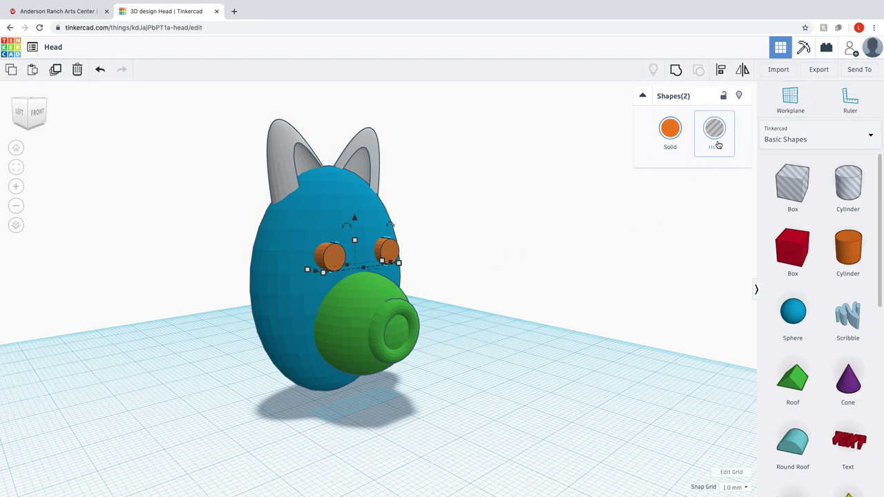
pyautogui.click(727, 146)
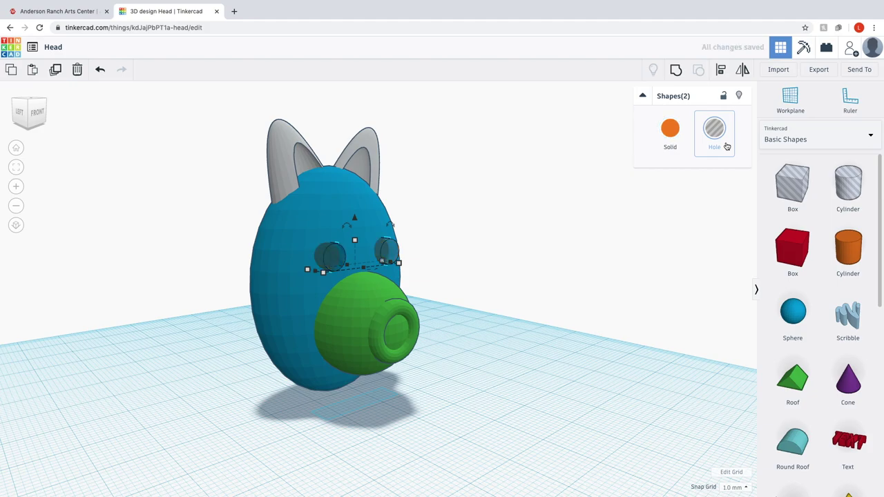
pyautogui.click(549, 286)
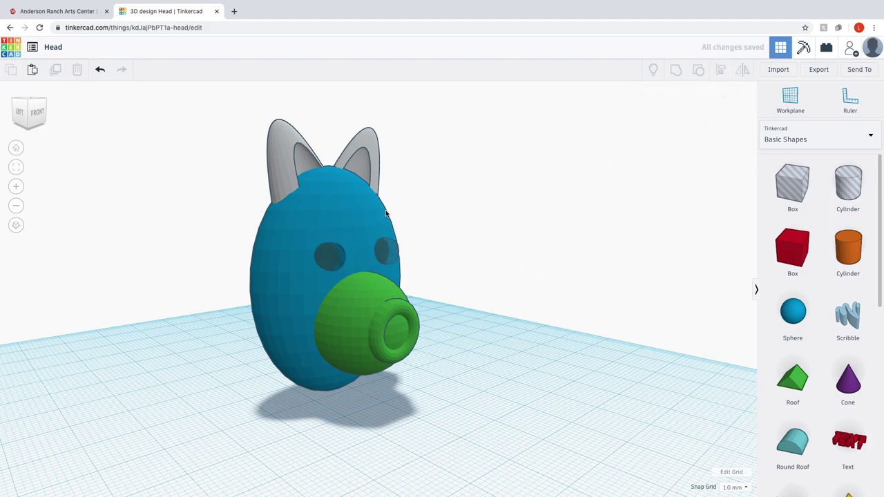
# Box-select all six head parts, group them into one green shape, and orbit to inspect it
pyautogui.moveTo(161, 108); pyautogui.dragTo(540, 418)
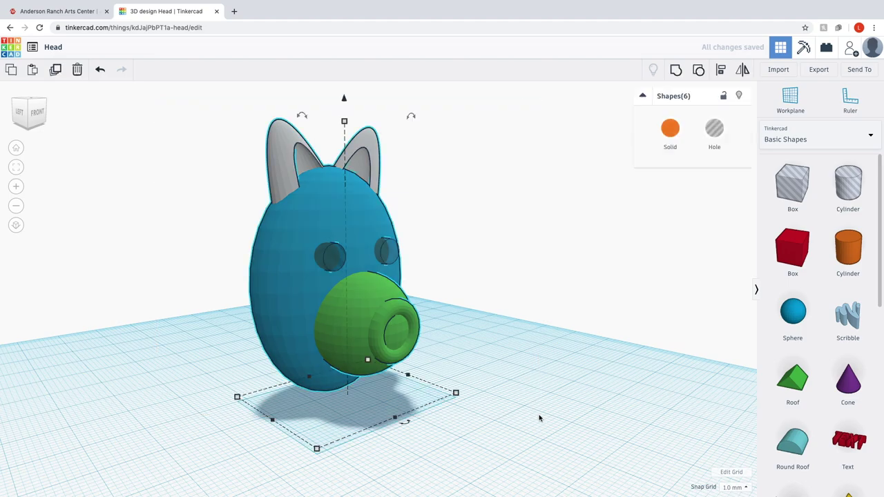
pyautogui.click(679, 75)
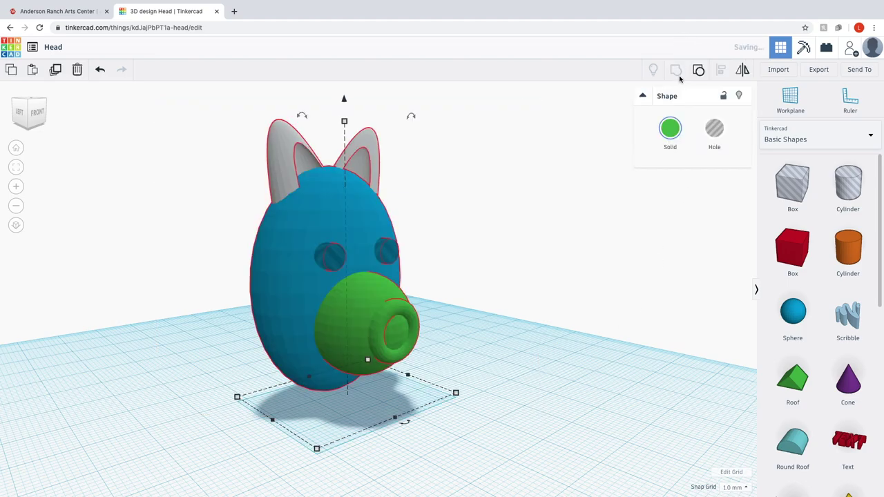
pyautogui.click(545, 311)
pyautogui.moveTo(576, 284); pyautogui.dragTo(437, 284, button='right')
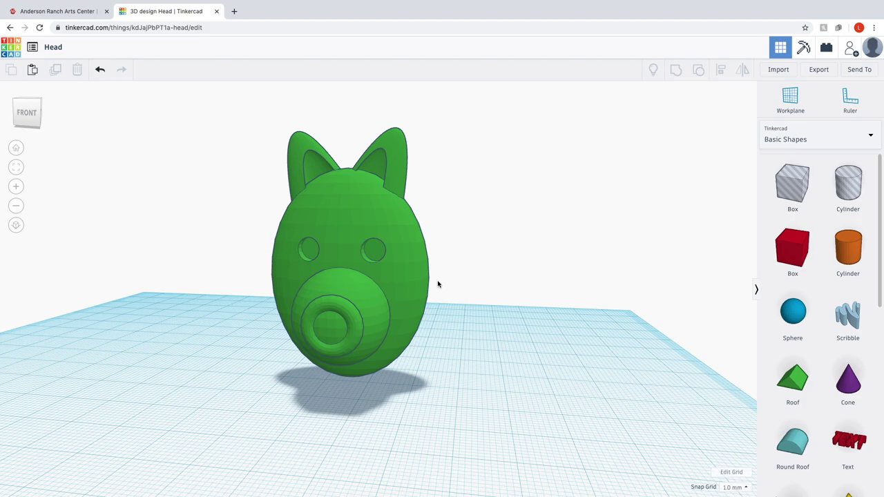
pyautogui.scroll(-5, 437, 284)
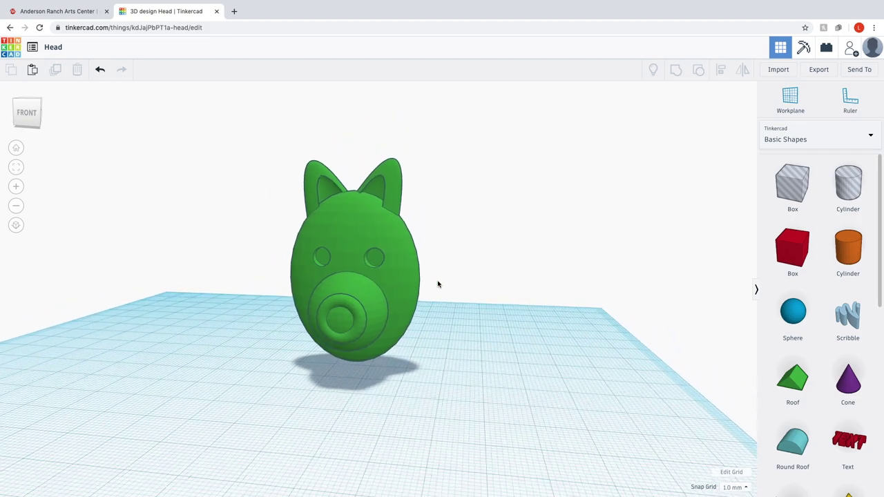
pyautogui.moveTo(274, 369); pyautogui.dragTo(401, 372, button='right')
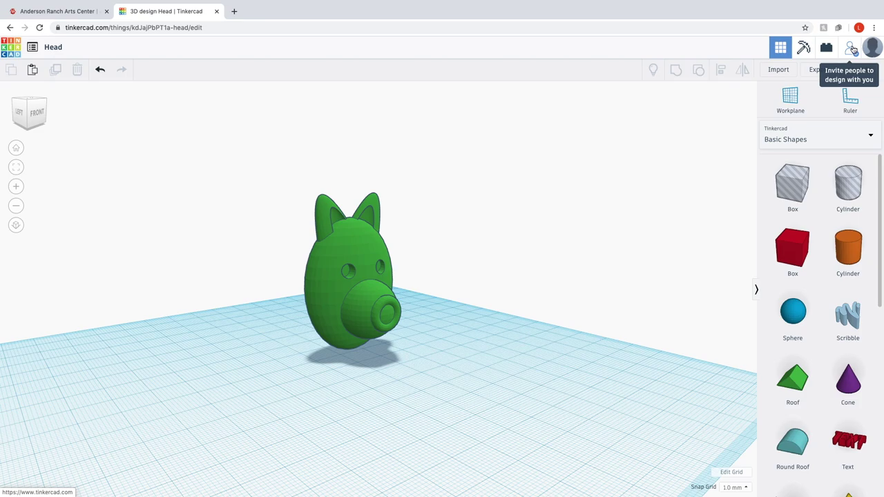
# Generate a new collaboration link for the Head design and copy it to the clipboard
pyautogui.click(853, 51)
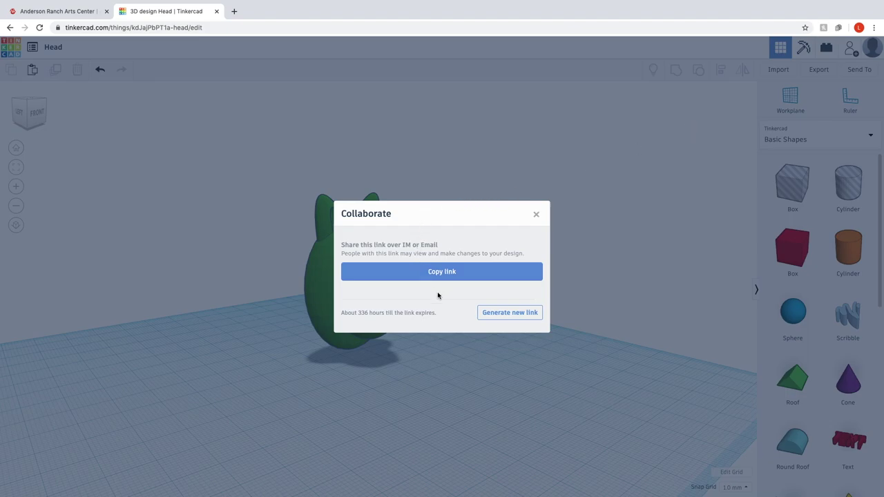
pyautogui.click(513, 315)
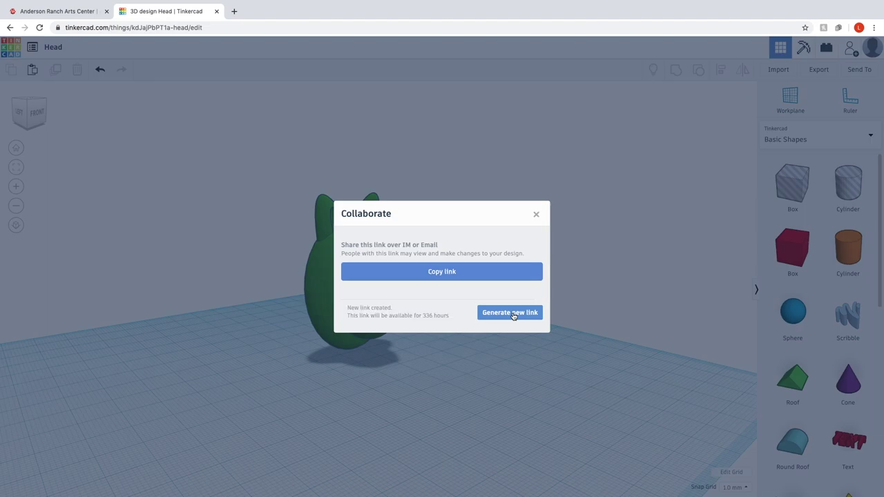
pyautogui.click(460, 275)
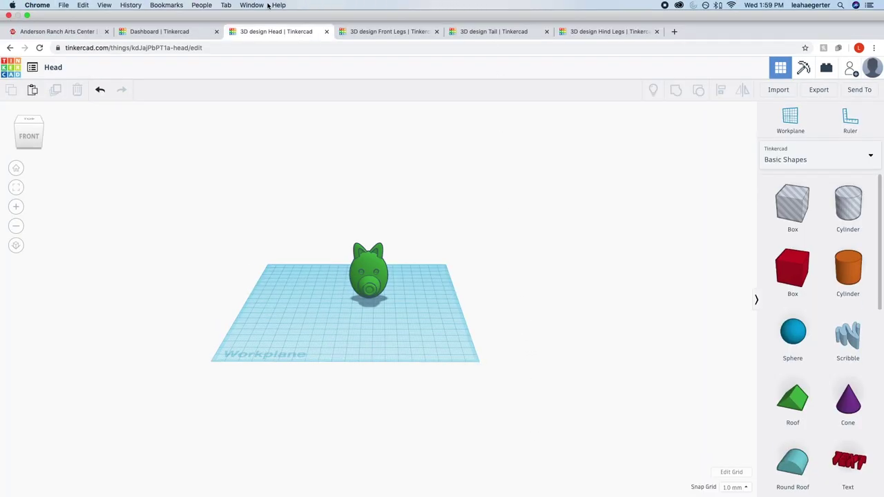
# Open the Body design from the Dashboard in a new Chrome tab and switch to it
pyautogui.click(181, 32)
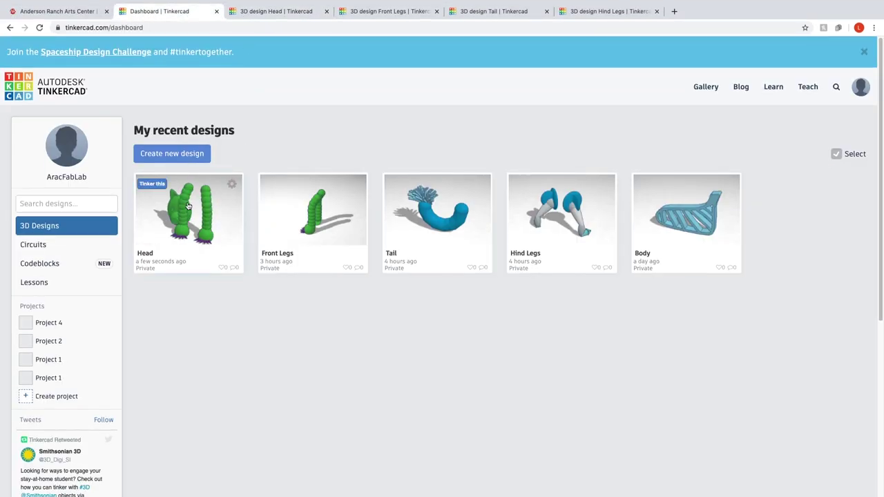
pyautogui.moveTo(415, 205)
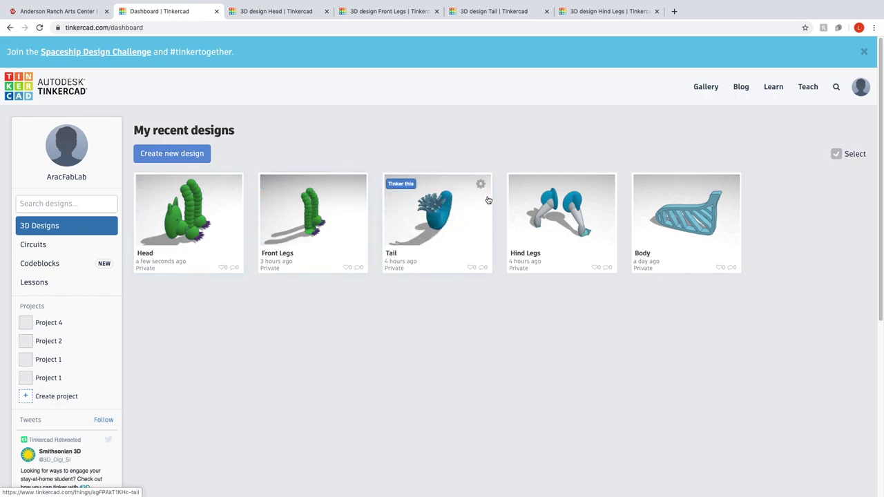
pyautogui.moveTo(537, 212)
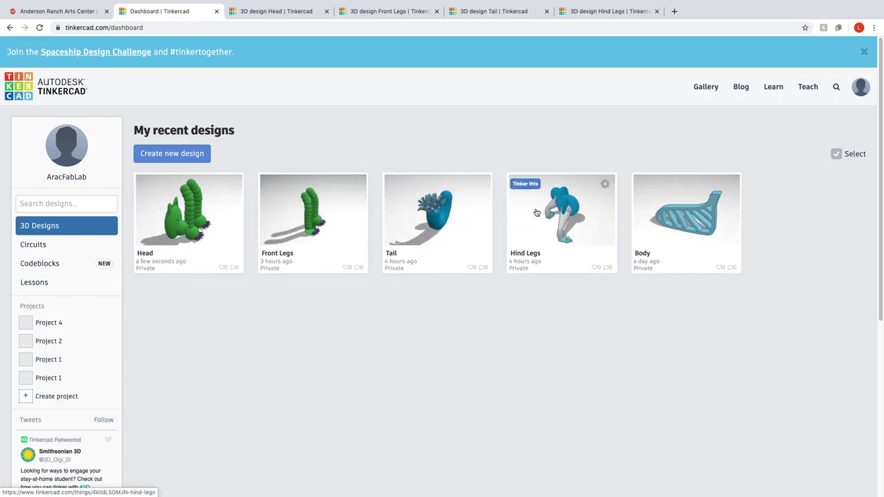
pyautogui.rightClick(653, 210)
pyautogui.click(663, 212)
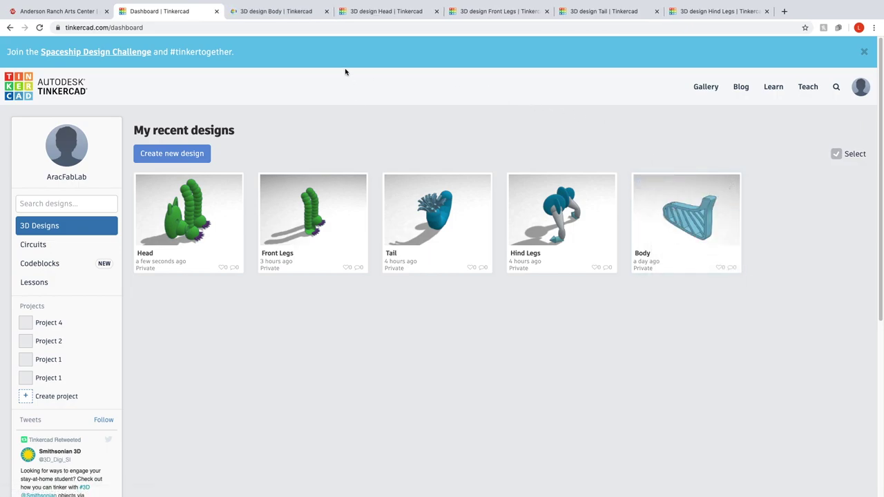
pyautogui.click(274, 12)
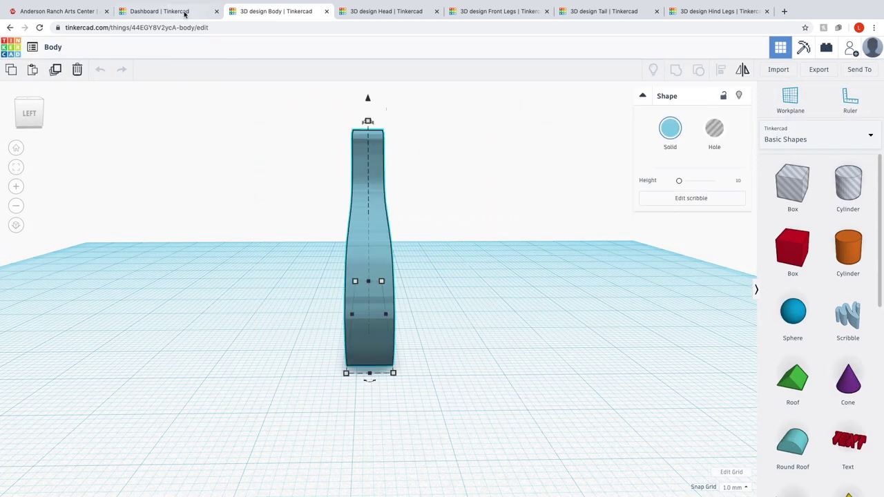
# Paste the copied front legs into the Head design and place them left of the head
pyautogui.click(391, 13)
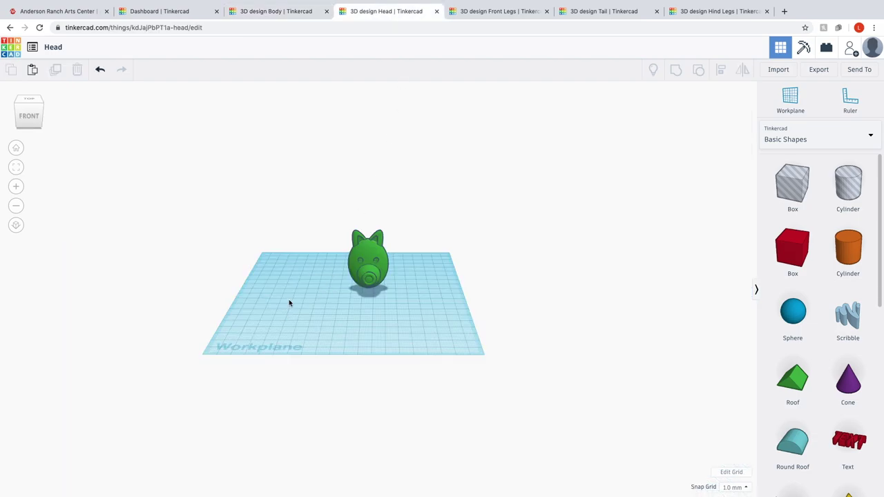
pyautogui.click(391, 276)
pyautogui.click(495, 12)
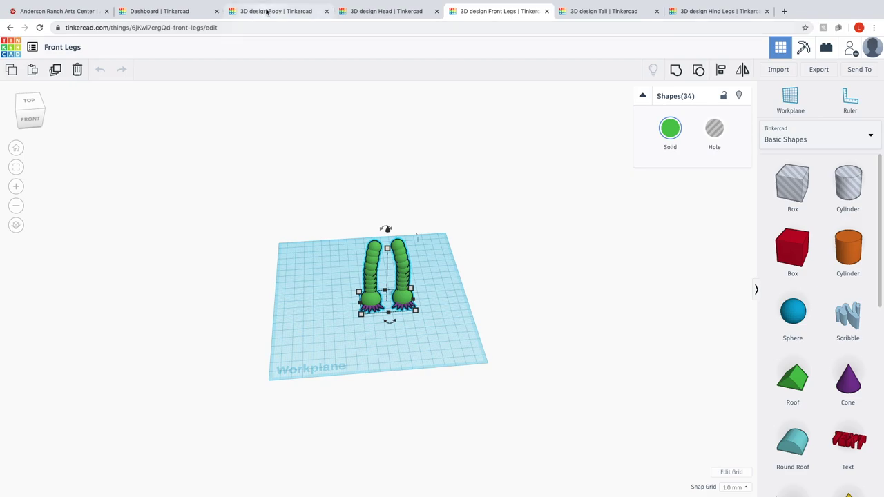
pyautogui.click(377, 12)
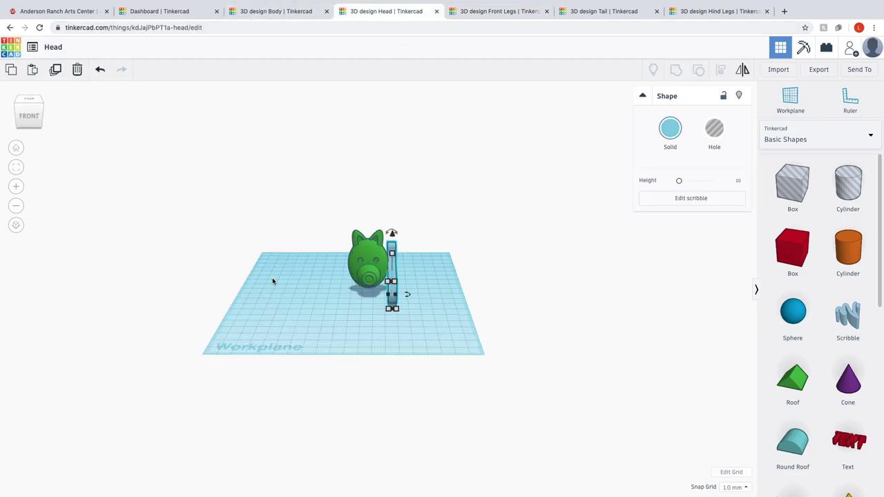
pyautogui.hotkey('ctrl', 'v')
pyautogui.moveTo(418, 241); pyautogui.dragTo(313, 243)
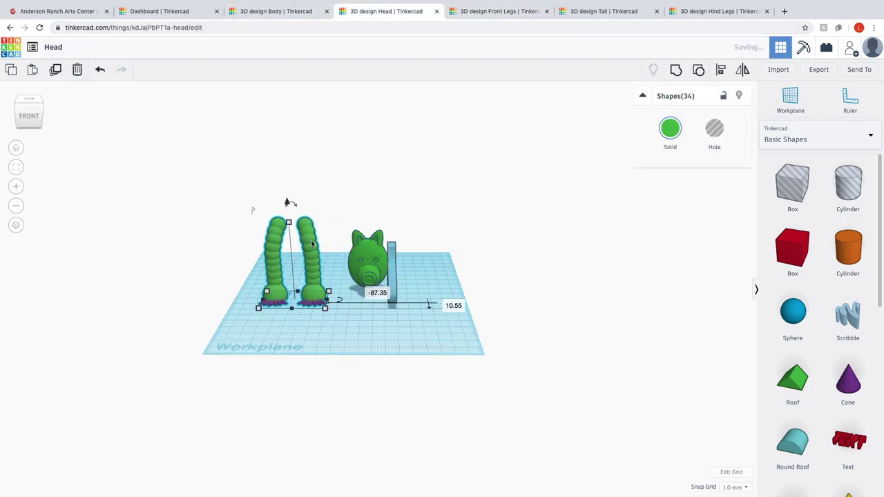
# Paste the copied tail into the Head design and place it right of the head
pyautogui.click(619, 11)
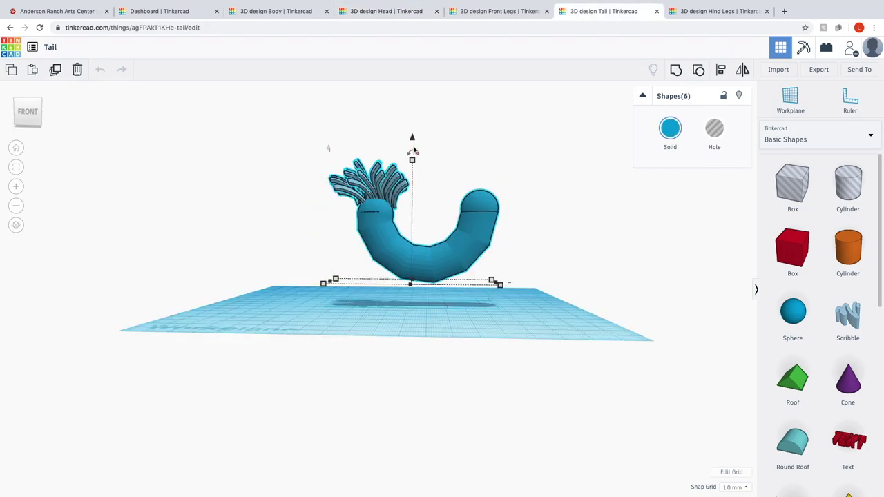
pyautogui.click(385, 11)
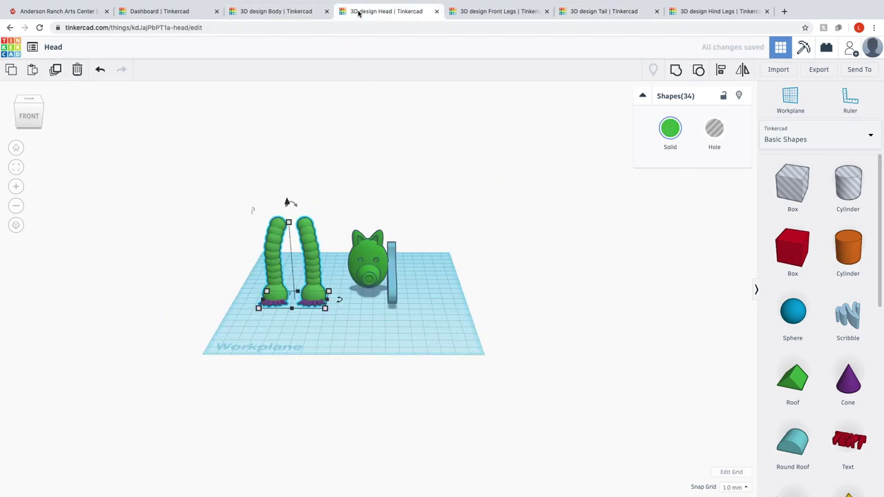
pyautogui.click(454, 320)
pyautogui.hotkey('ctrl', 'v')
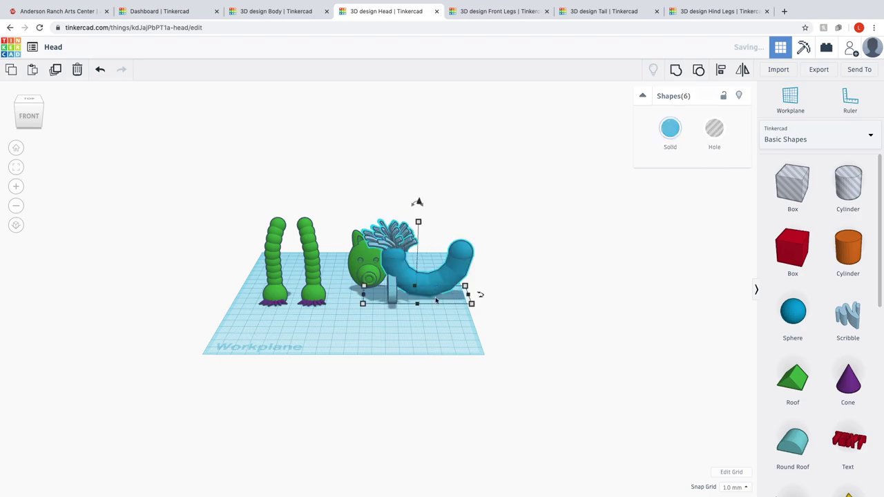
pyautogui.moveTo(444, 282); pyautogui.dragTo(502, 283)
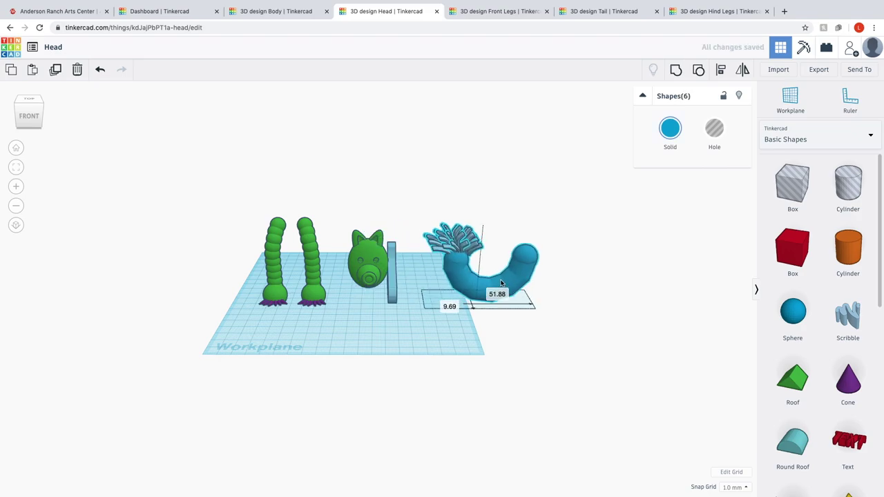
# Select both hind legs in the Hind Legs design and paste them into the Head design
pyautogui.click(715, 11)
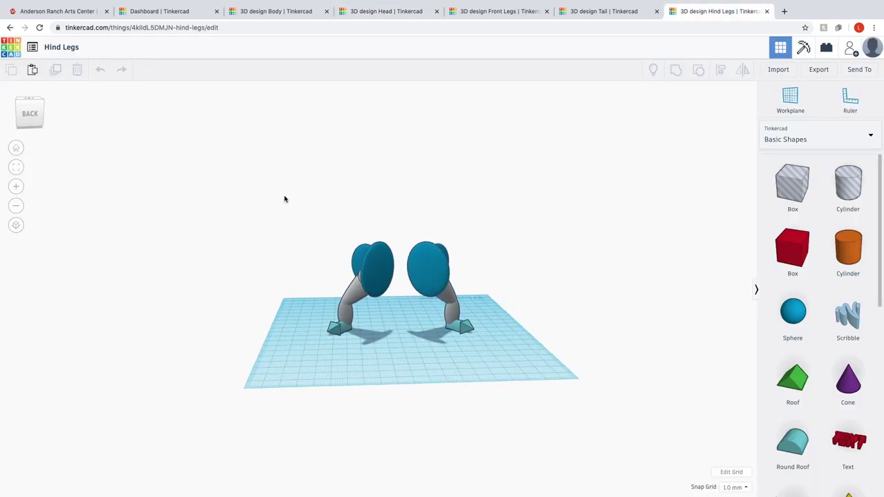
pyautogui.moveTo(283, 195); pyautogui.dragTo(533, 377)
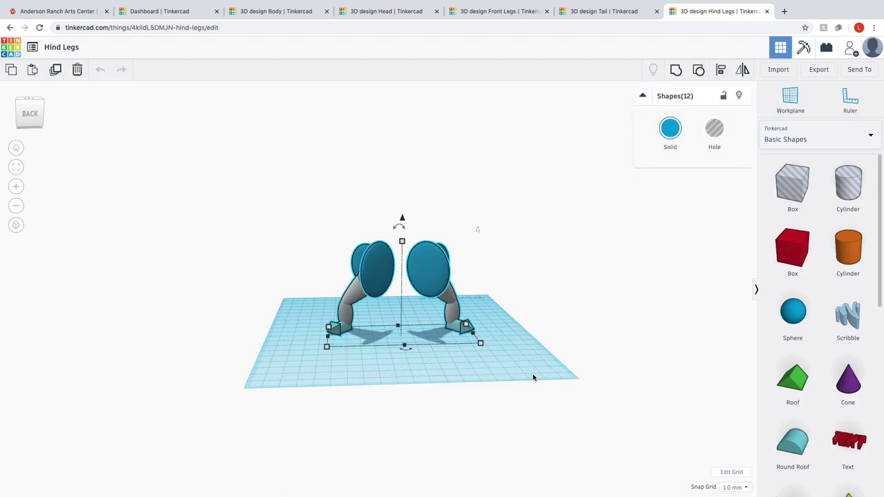
pyautogui.click(375, 12)
pyautogui.click(351, 336)
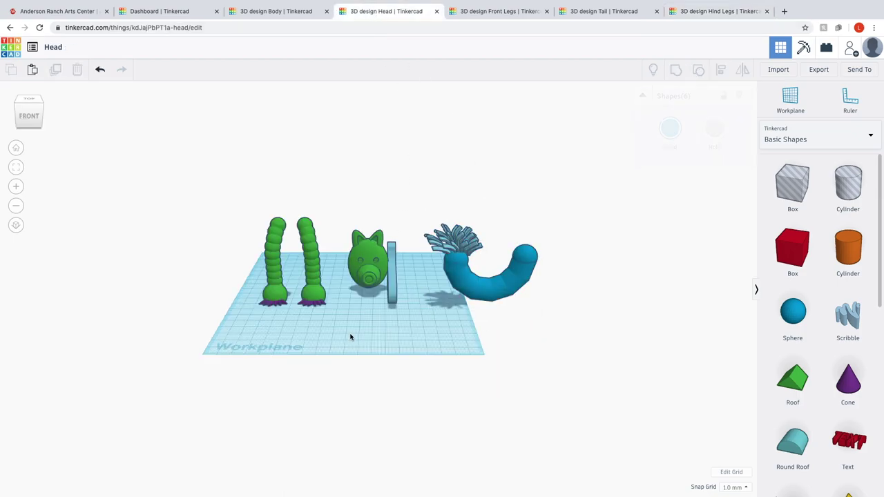
pyautogui.hotkey('ctrl', 'v')
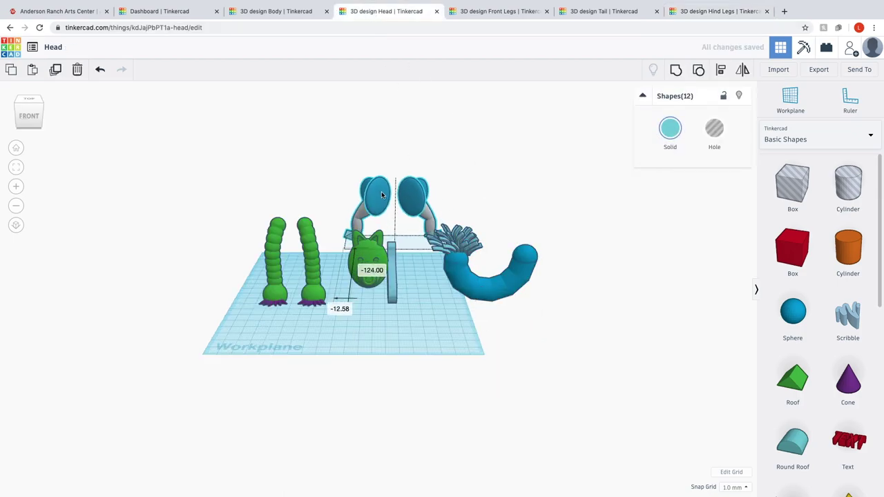
# Move the green head and lift it 31 mm above the workplane
pyautogui.moveTo(336, 343); pyautogui.dragTo(401, 349, button='right')
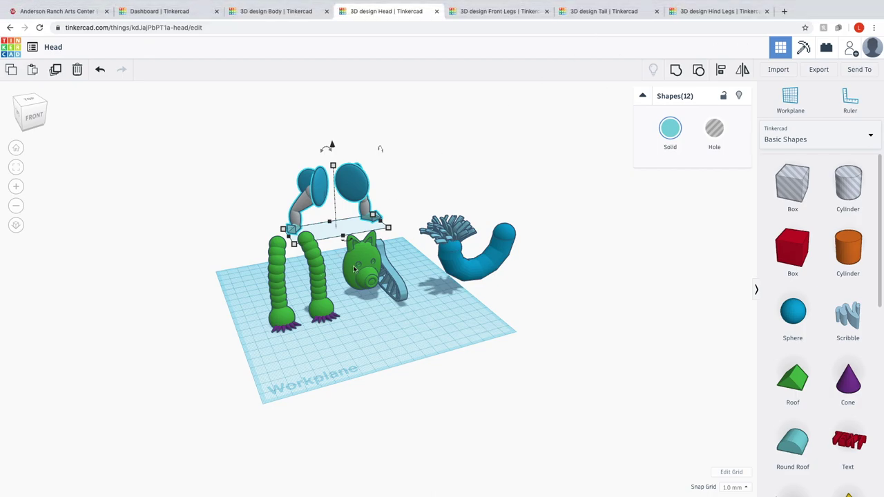
pyautogui.moveTo(360, 263); pyautogui.dragTo(377, 257)
pyautogui.moveTo(381, 203); pyautogui.dragTo(387, 171)
# Turn the head to face the other way and nudge it 2 mm left onto the body
pyautogui.moveTo(355, 306); pyautogui.dragTo(331, 404, button='right')
pyautogui.moveTo(379, 238); pyautogui.dragTo(398, 324)
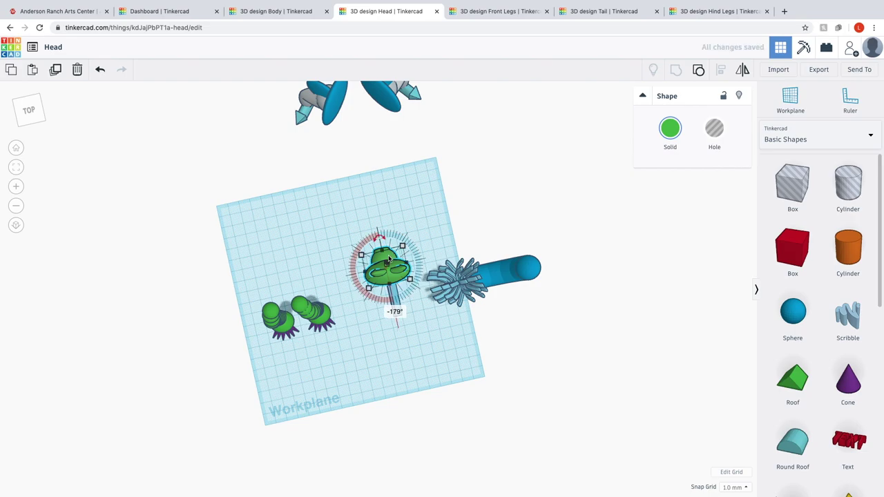
pyautogui.click(355, 367)
pyautogui.moveTo(355, 367); pyautogui.dragTo(574, 253, button='right')
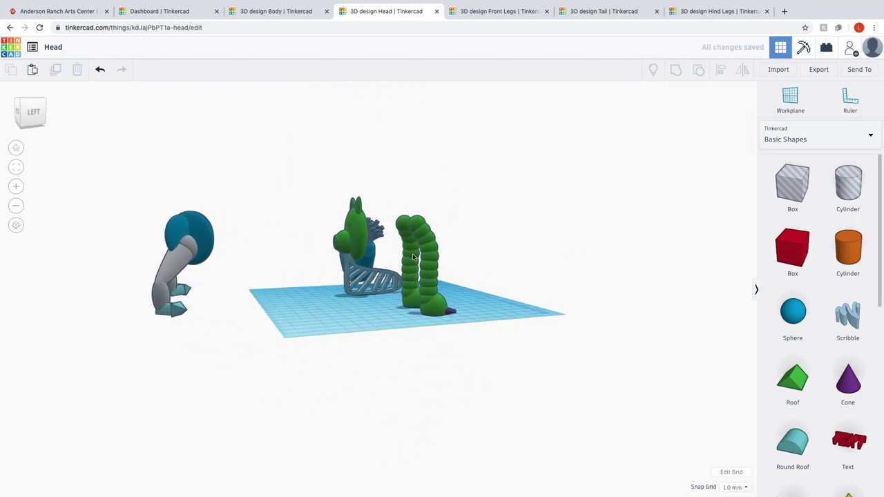
pyautogui.moveTo(388, 268); pyautogui.dragTo(338, 429, button='right')
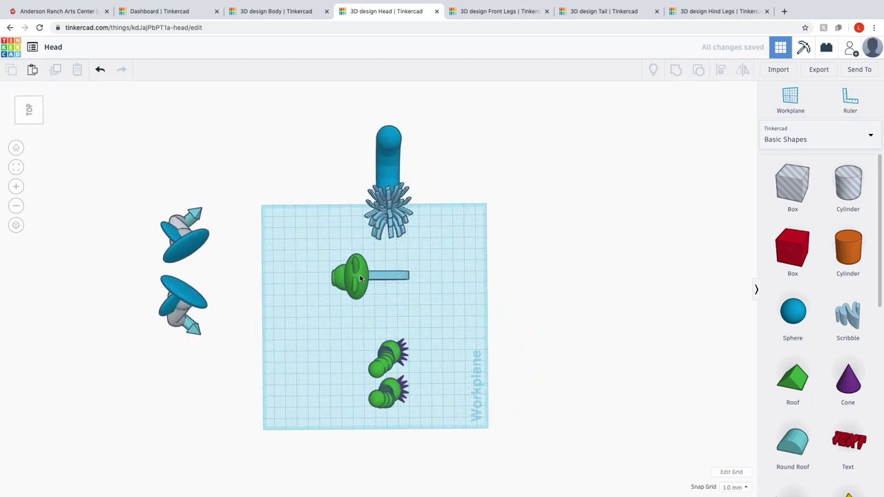
pyautogui.click(346, 276)
pyautogui.moveTo(346, 276); pyautogui.dragTo(342, 277)
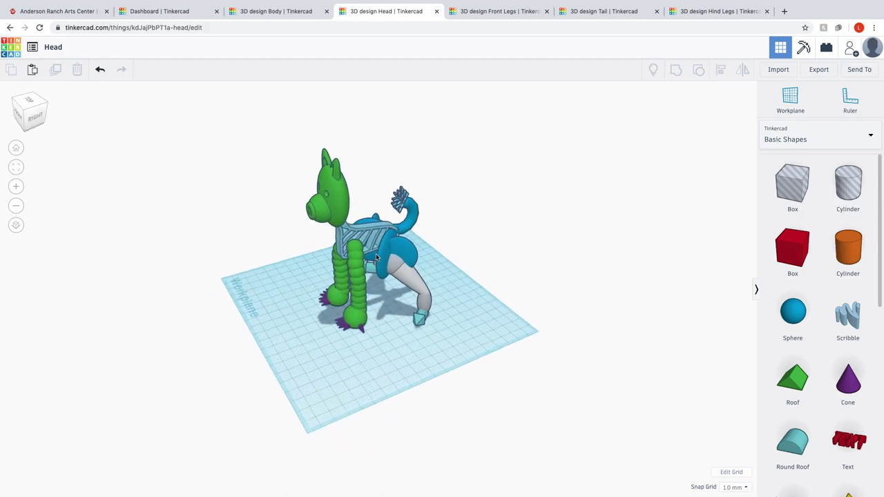
pyautogui.scroll(3, 374, 249)
pyautogui.scroll(-4, 374, 250)
pyautogui.scroll(6, 374, 250)
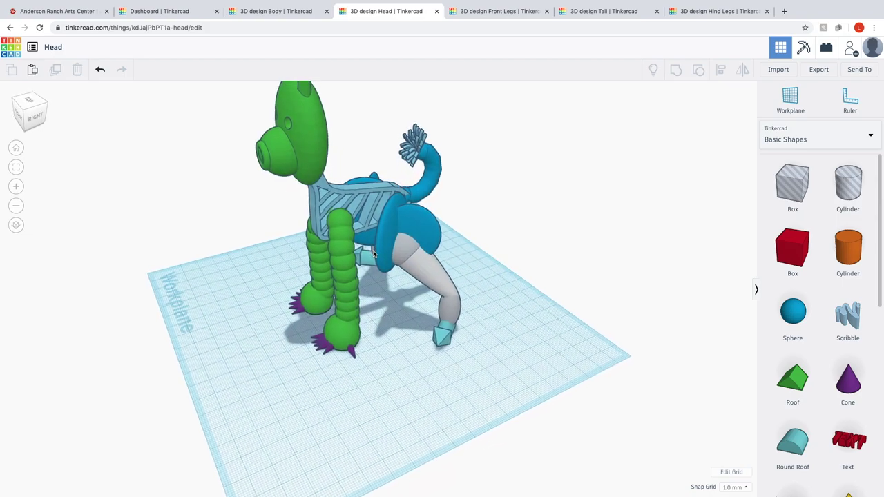
pyautogui.moveTo(373, 250); pyautogui.dragTo(527, 246, button='right')
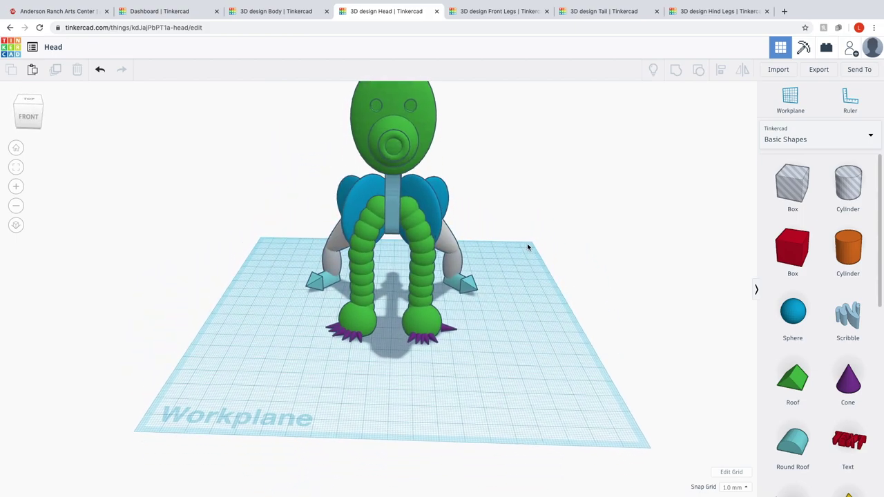
pyautogui.scroll(-2, 433, 243)
pyautogui.scroll(-1, 433, 244)
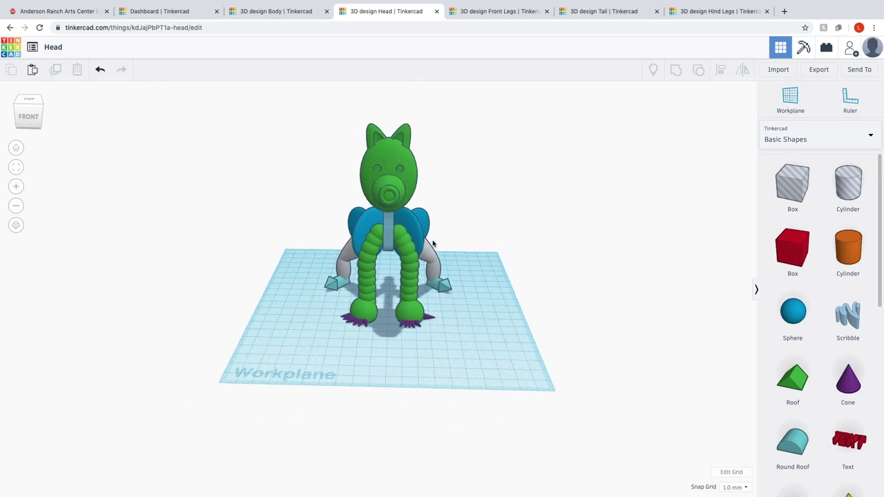
pyautogui.moveTo(462, 283); pyautogui.dragTo(464, 281, button='right')
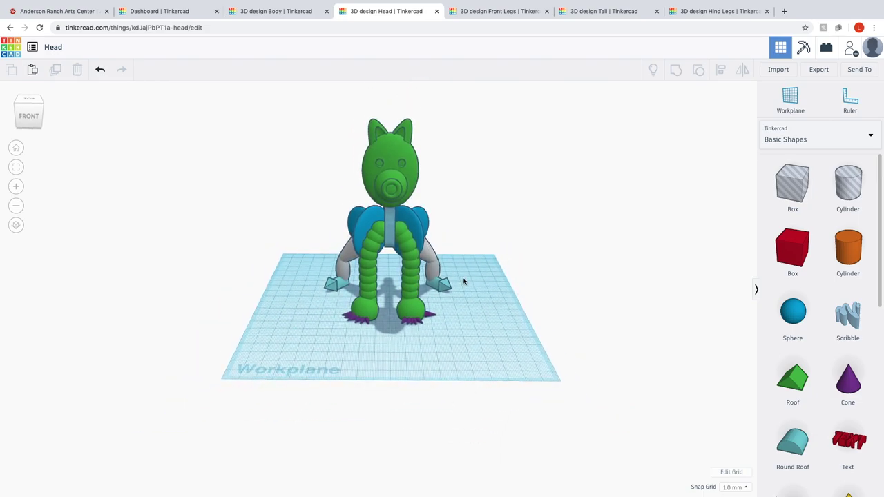